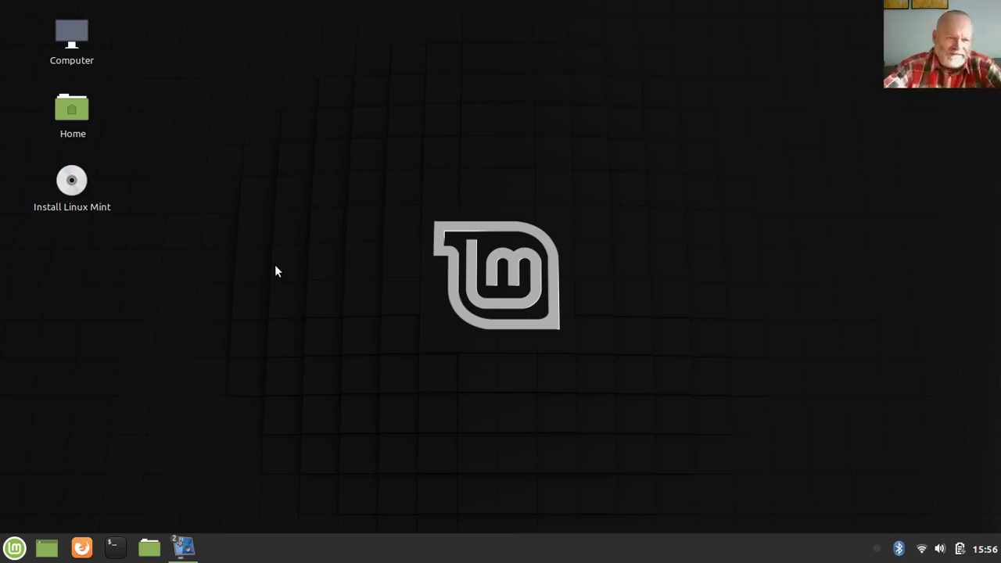
# Clear the desktop icon selection and move past the installer's Welcome page
pyautogui.moveTo(139, 217); pyautogui.dragTo(8, 153)
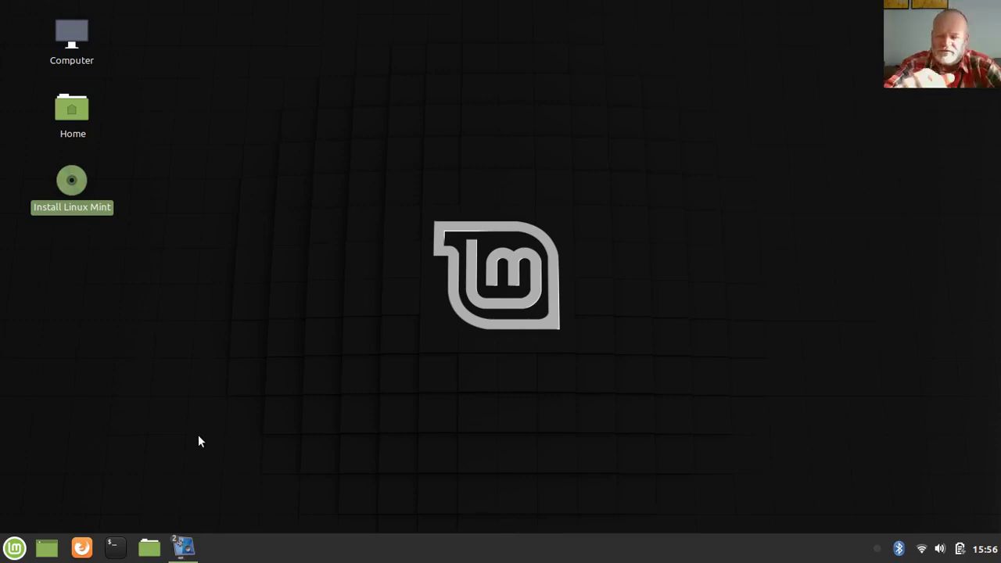
pyautogui.click(198, 436)
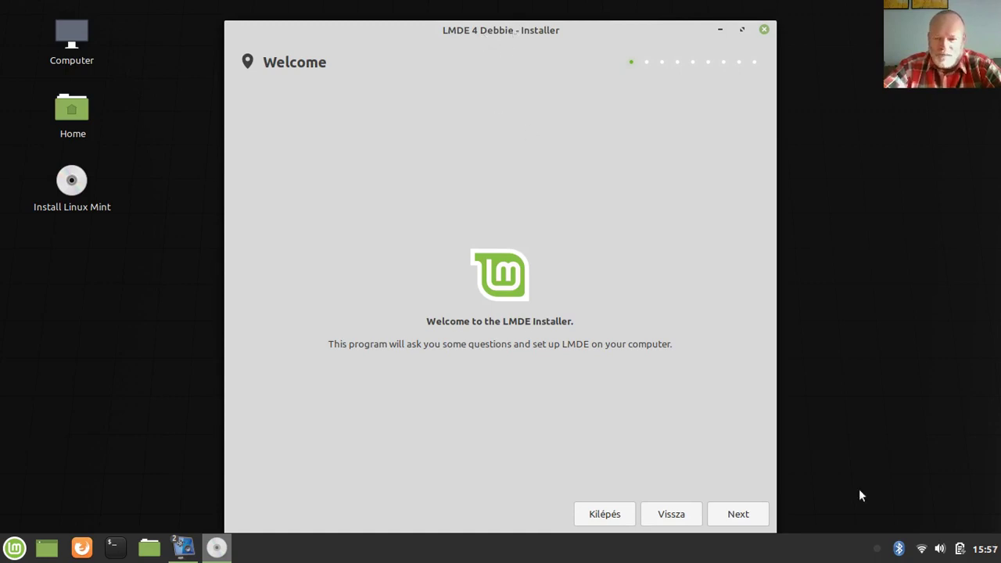
pyautogui.click(739, 514)
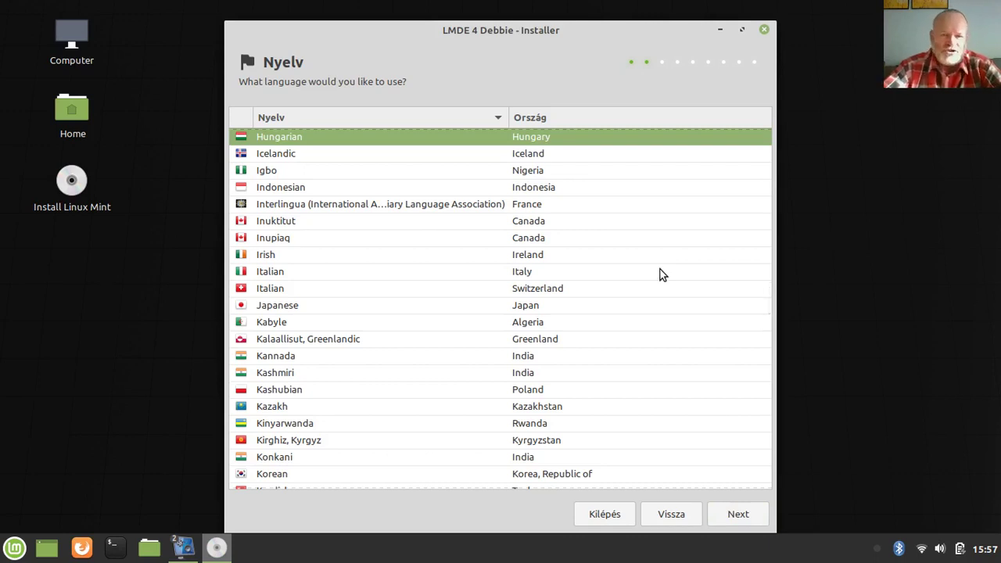
# Scroll the language list to confirm Hungarian (Hungary) is selected
pyautogui.scroll(3, 344, 257)
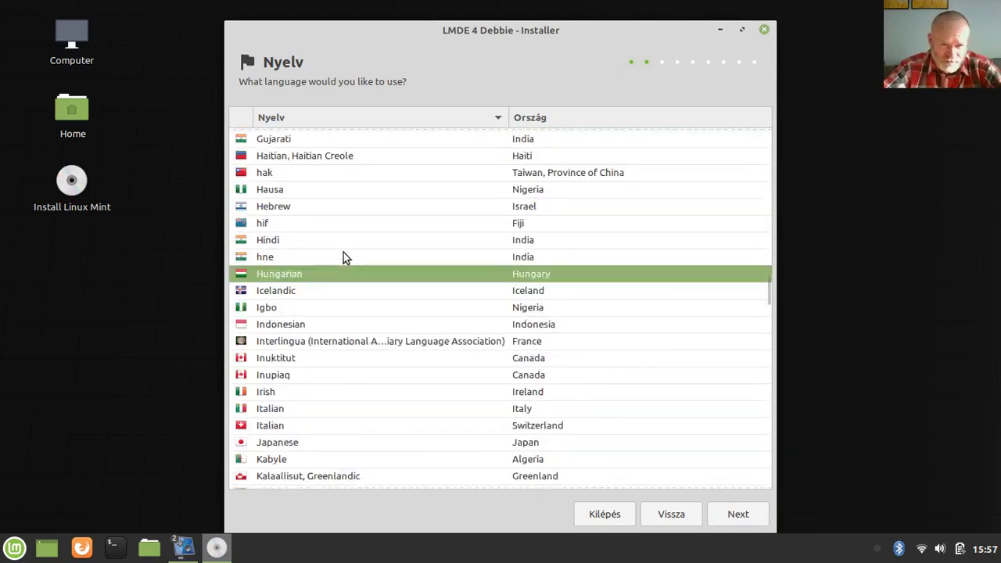
pyautogui.scroll(-4, 344, 256)
pyautogui.scroll(8, 343, 250)
pyautogui.scroll(-5, 341, 247)
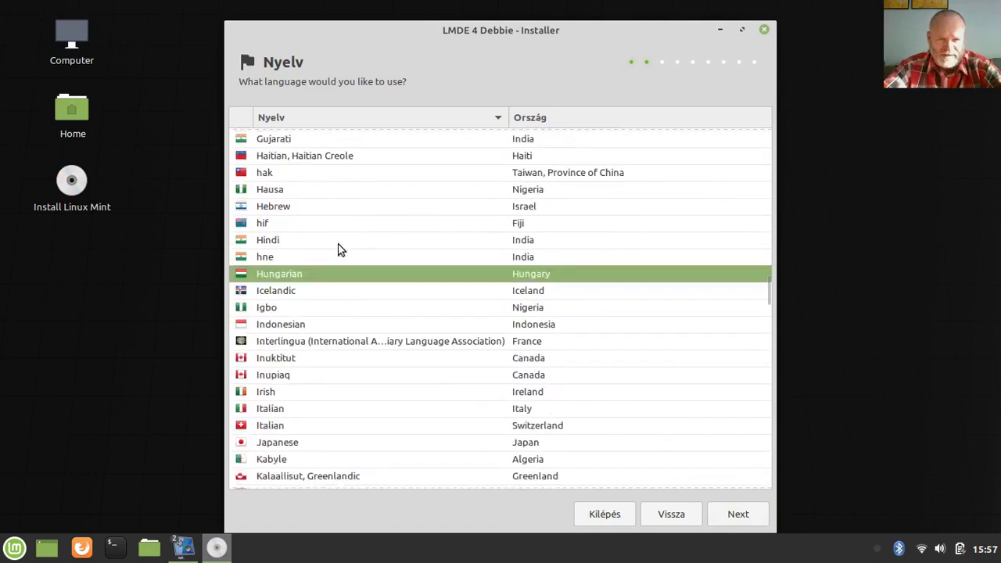
pyautogui.scroll(-3, 338, 249)
pyautogui.scroll(3, 338, 248)
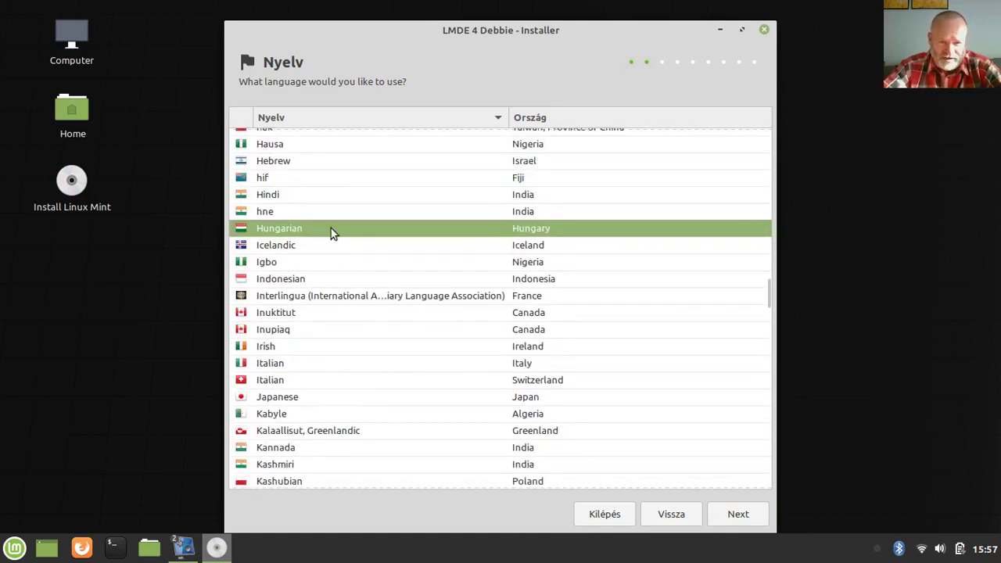
# Accept Hungarian, set the time zone region to Europe and city to Budapest, and continue
pyautogui.click(747, 516)
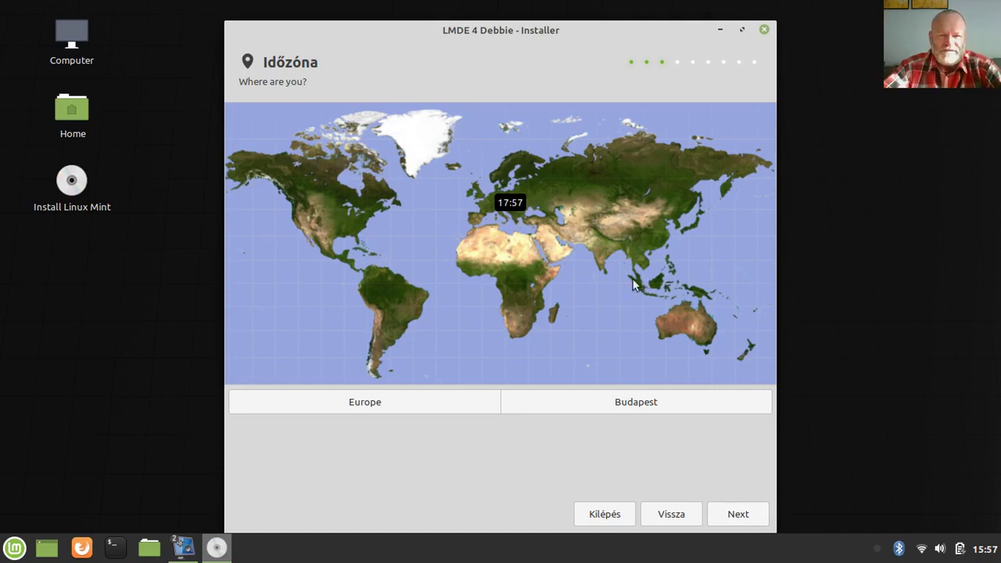
pyautogui.click(373, 408)
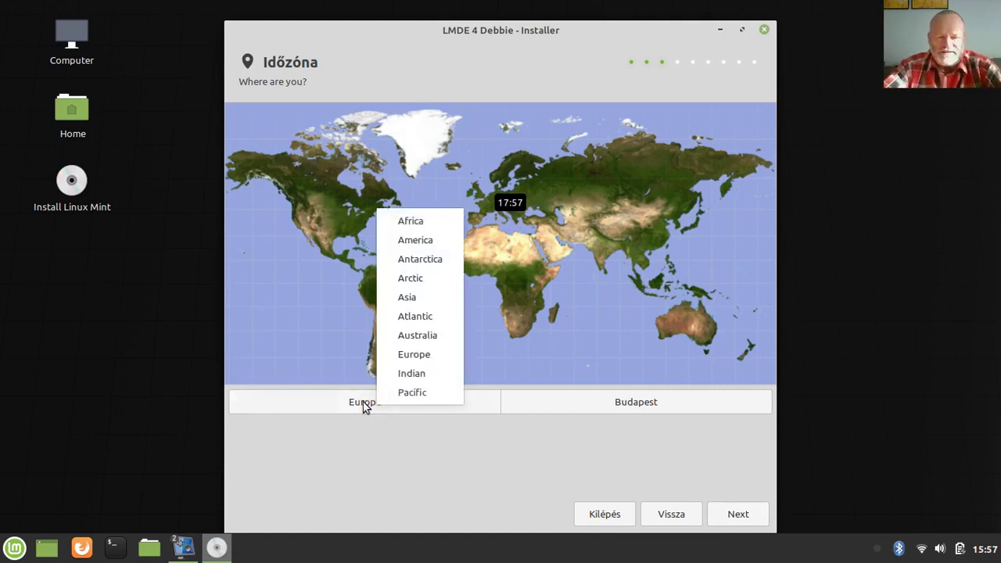
pyautogui.click(427, 355)
pyautogui.click(642, 409)
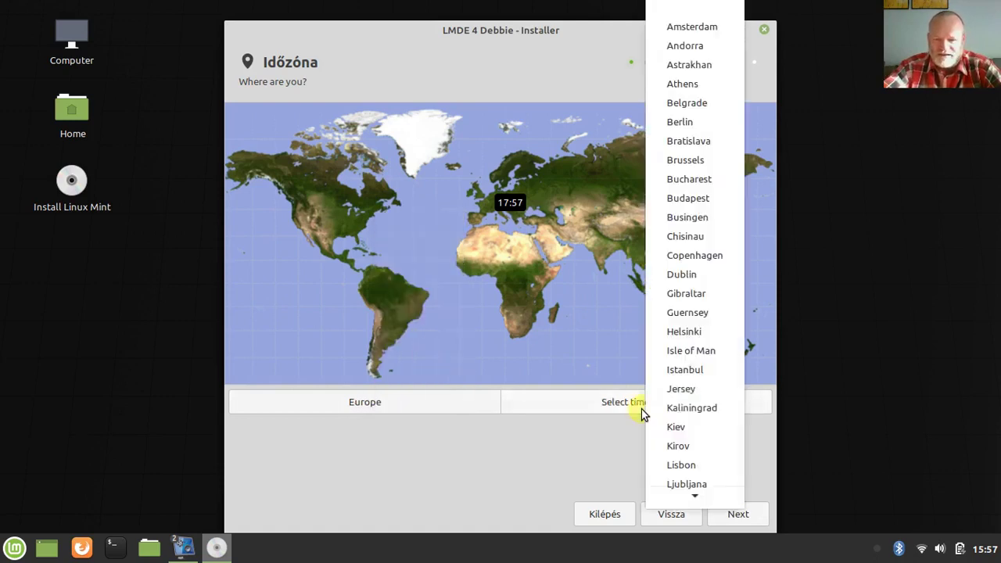
pyautogui.click(693, 201)
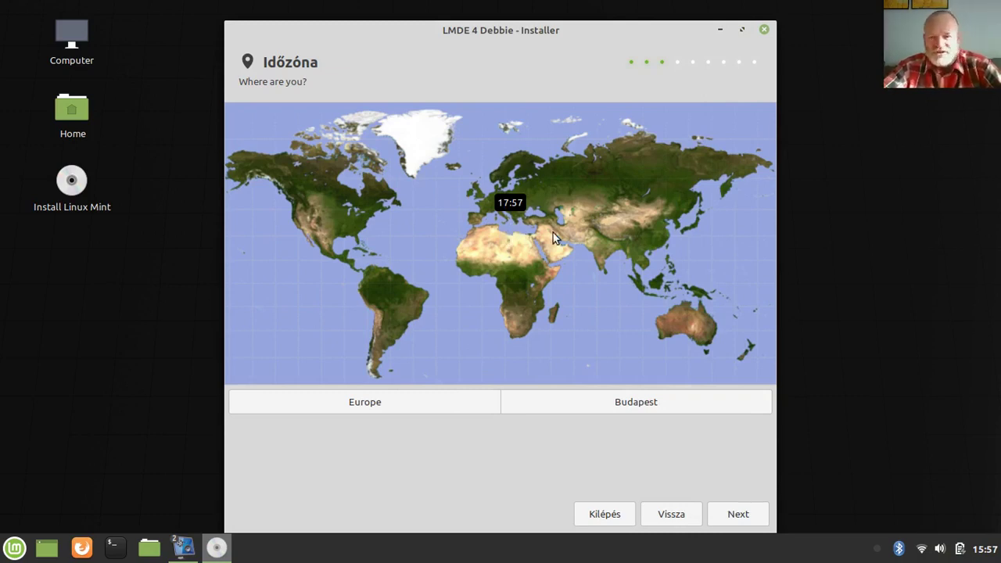
pyautogui.click(740, 516)
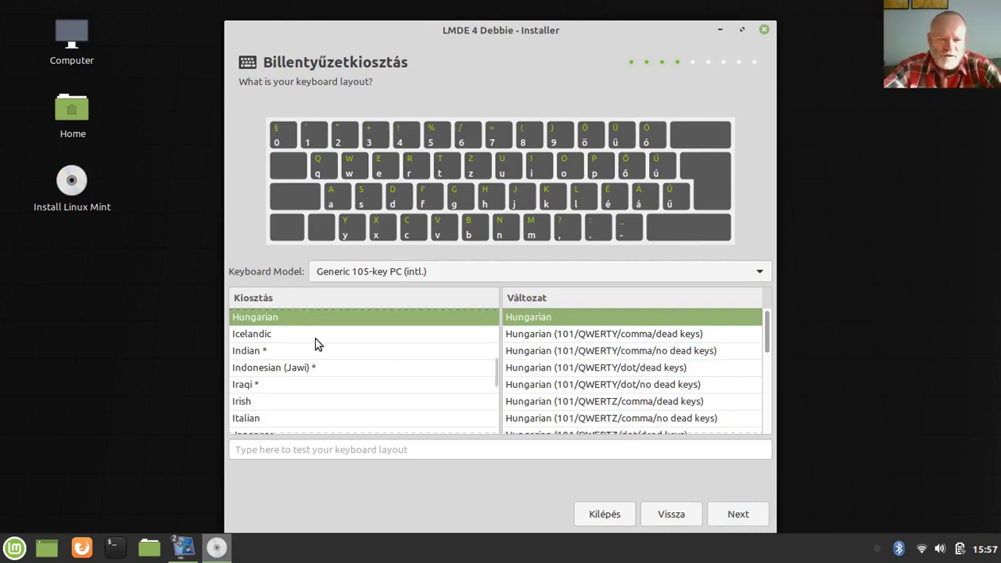
# Set keyboard model Generic 105-key PC (intl.) with Hungarian layout and plain Hungarian variant
pyautogui.click(336, 272)
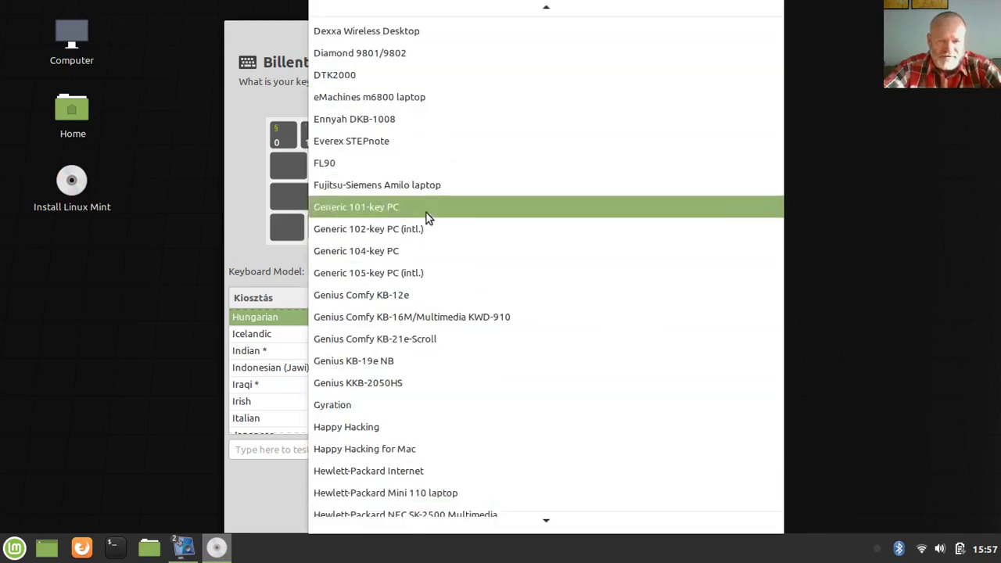
pyautogui.click(381, 276)
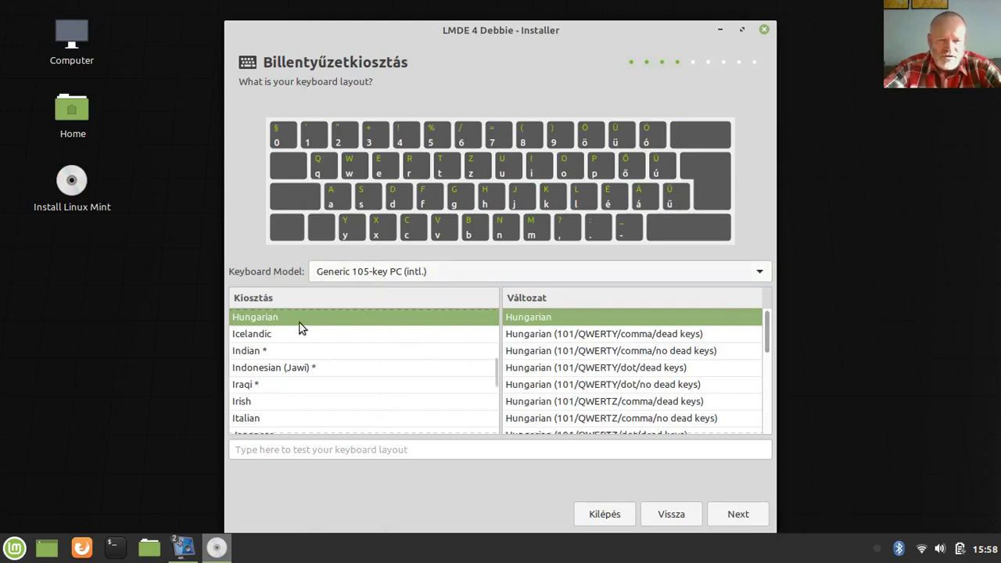
pyautogui.click(272, 319)
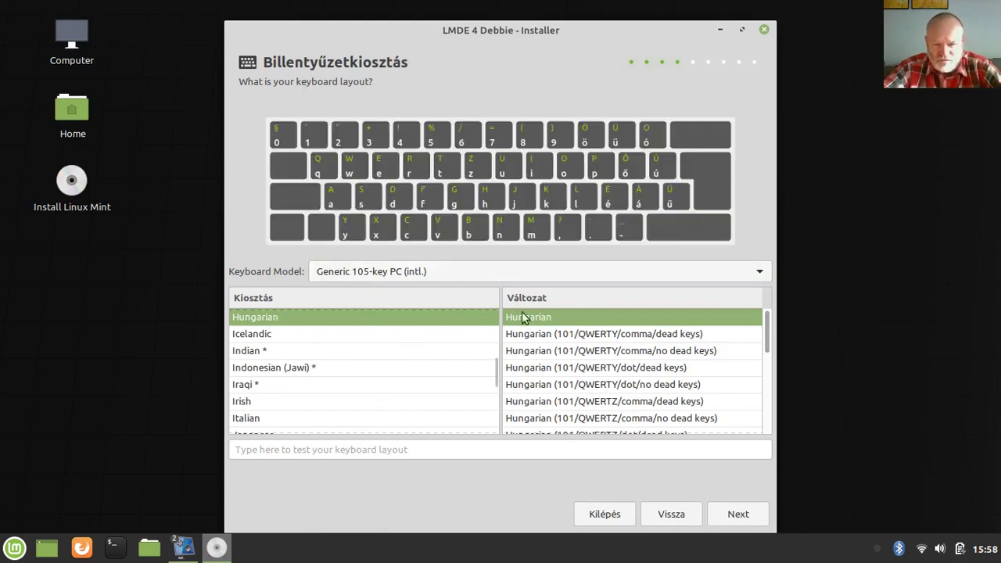
pyautogui.click(526, 321)
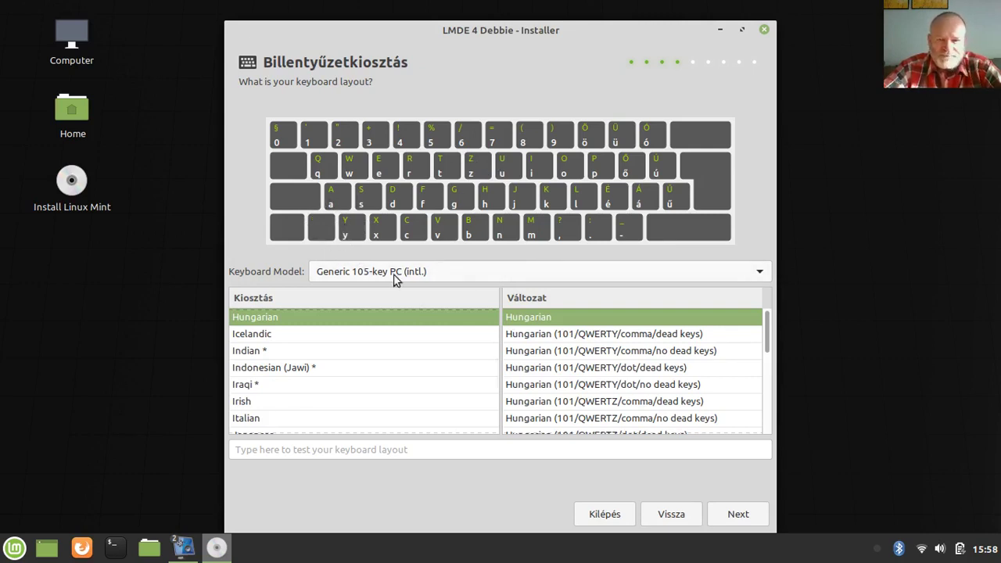
# Type the test characters 'íyéáűőüö' in the test box and accept the keyboard settings
pyautogui.click(475, 451)
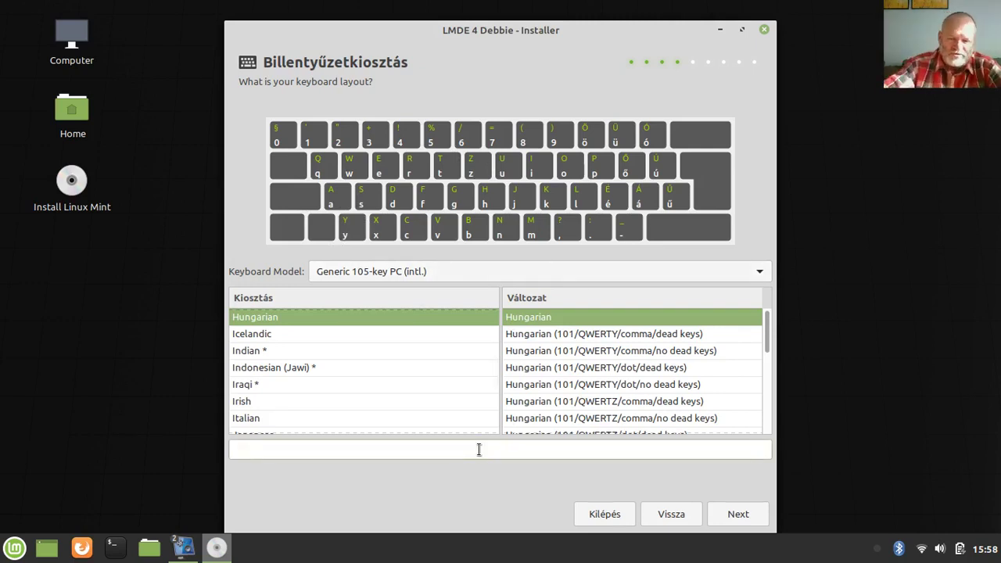
pyautogui.write('í')
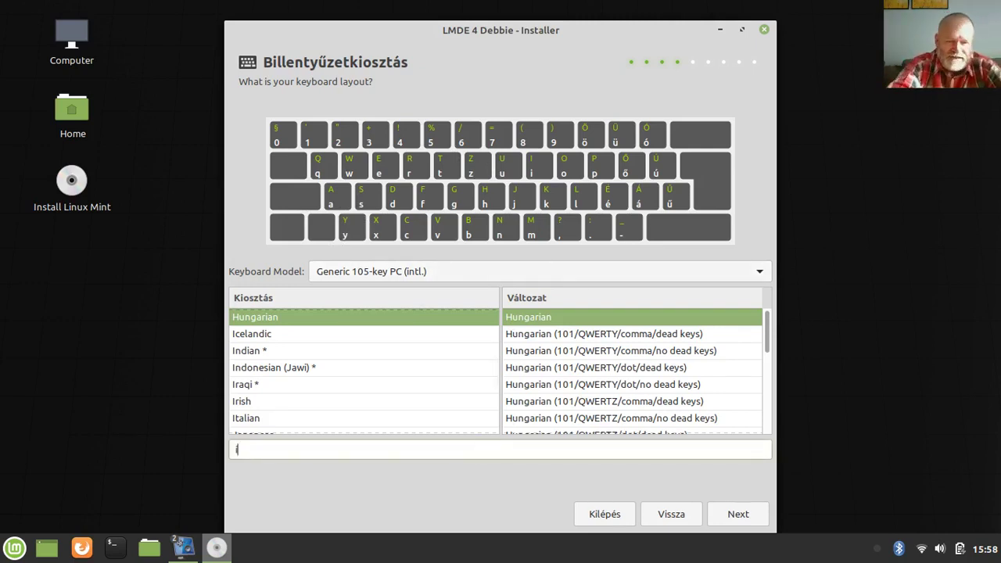
pyautogui.write('y')
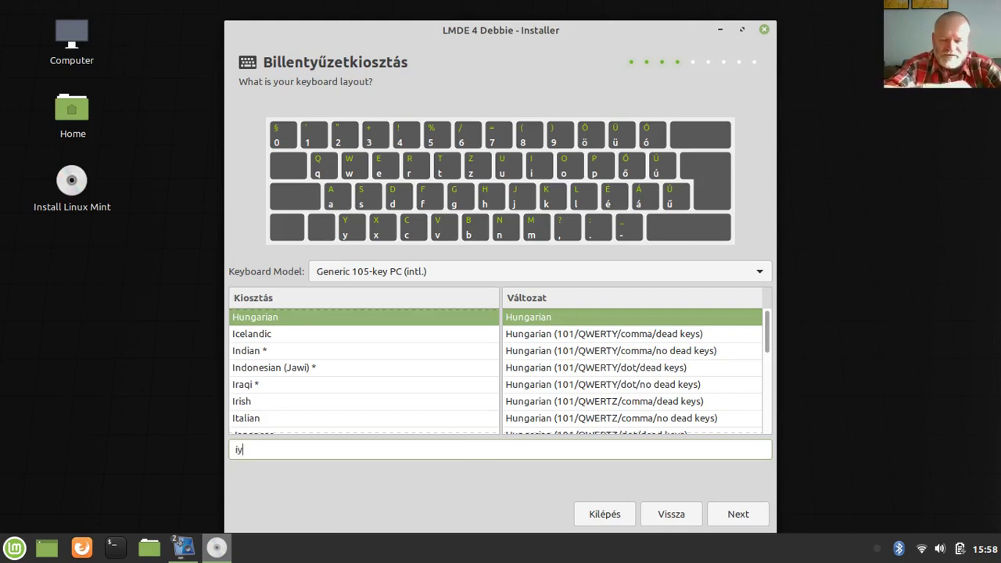
pyautogui.write('éáű')
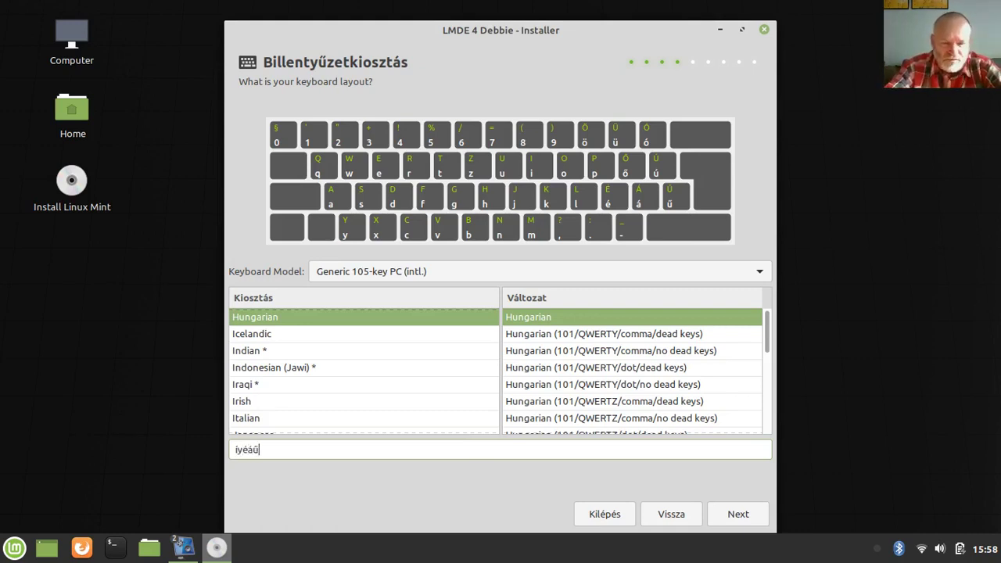
pyautogui.write('őüö')
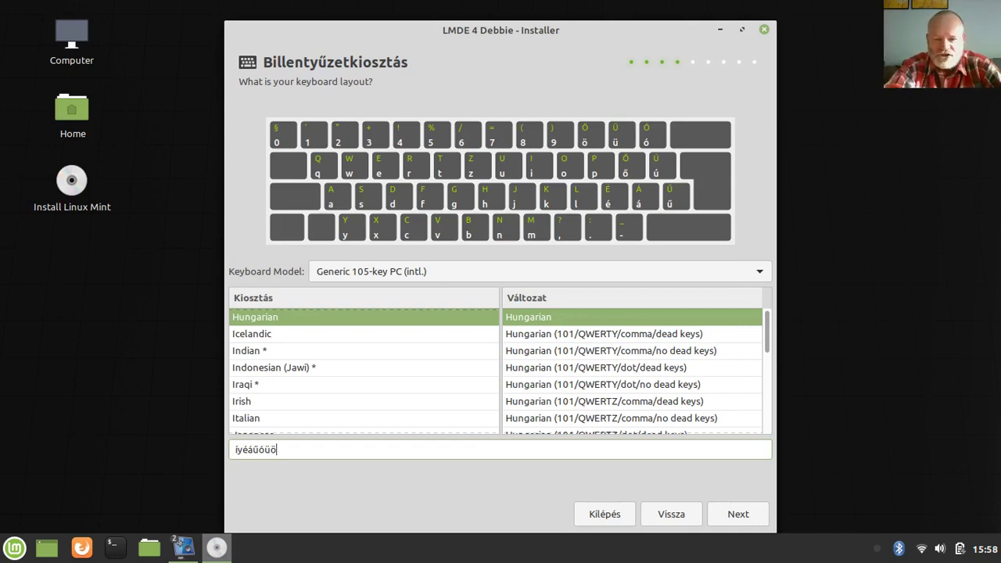
pyautogui.click(735, 514)
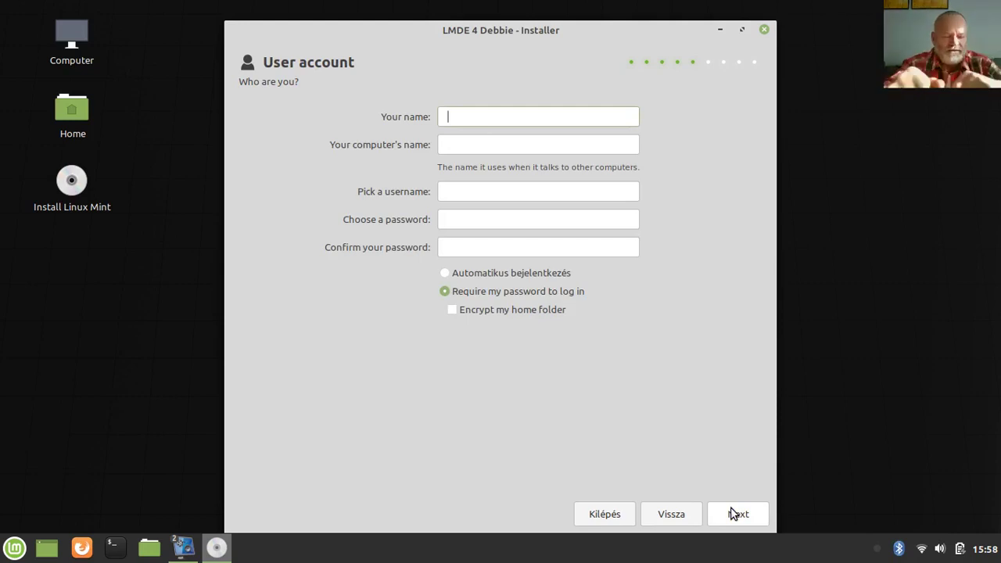
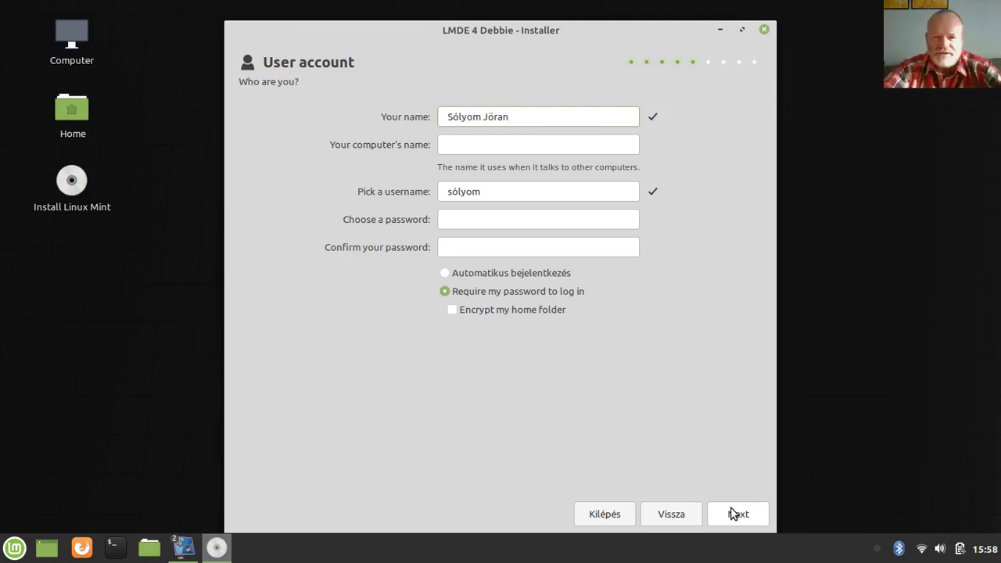
# Enter the user's full name, set computer name 'acer', and replace ó with o in the username
pyautogui.press('Tab')
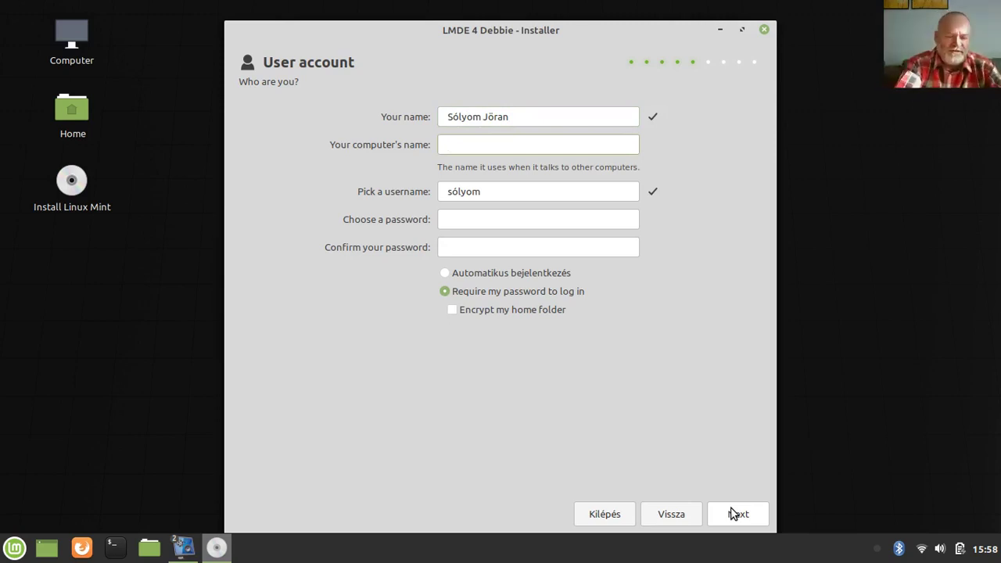
pyautogui.write('acer')
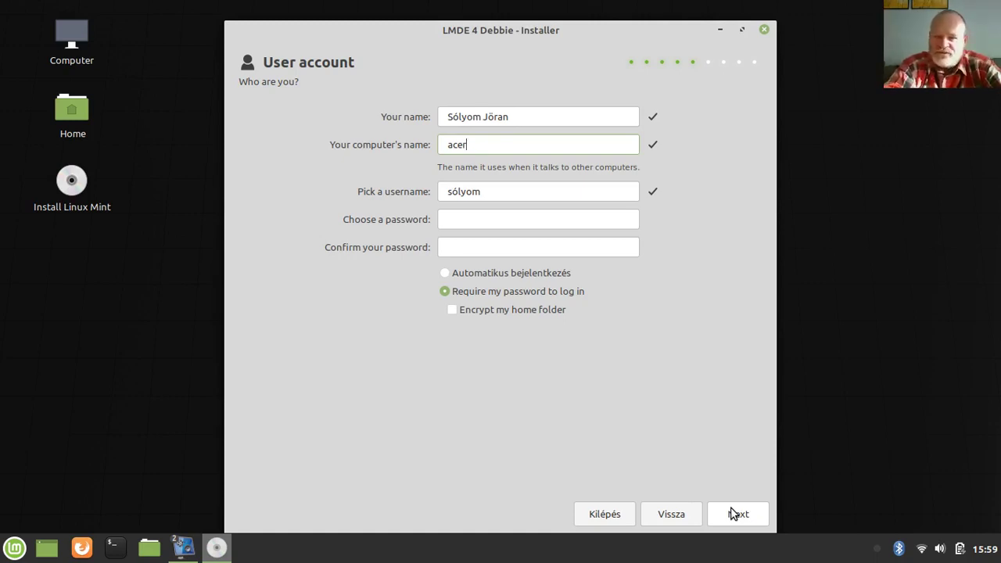
pyautogui.write('01')
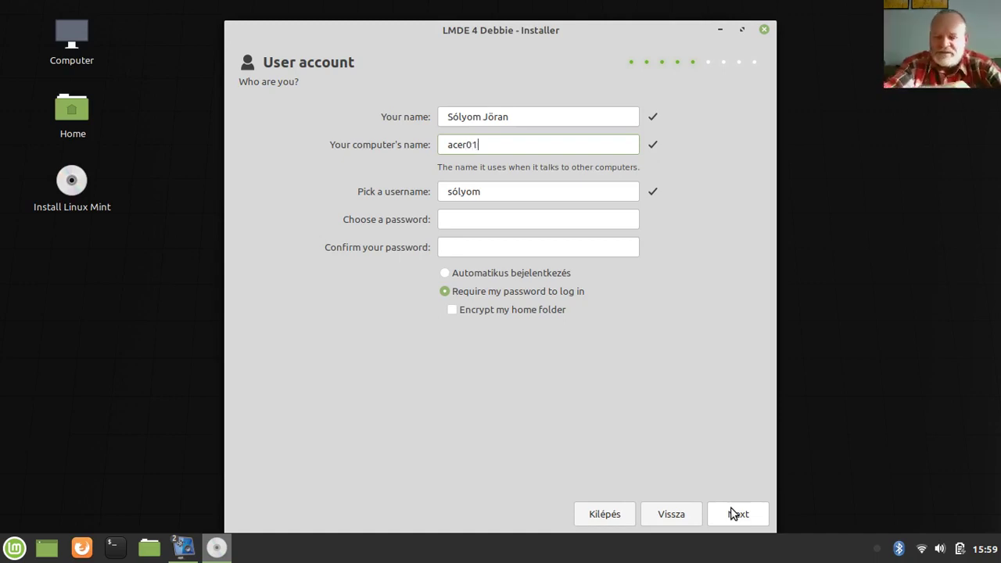
pyautogui.press('BackSpace')
pyautogui.press('BackSpace')
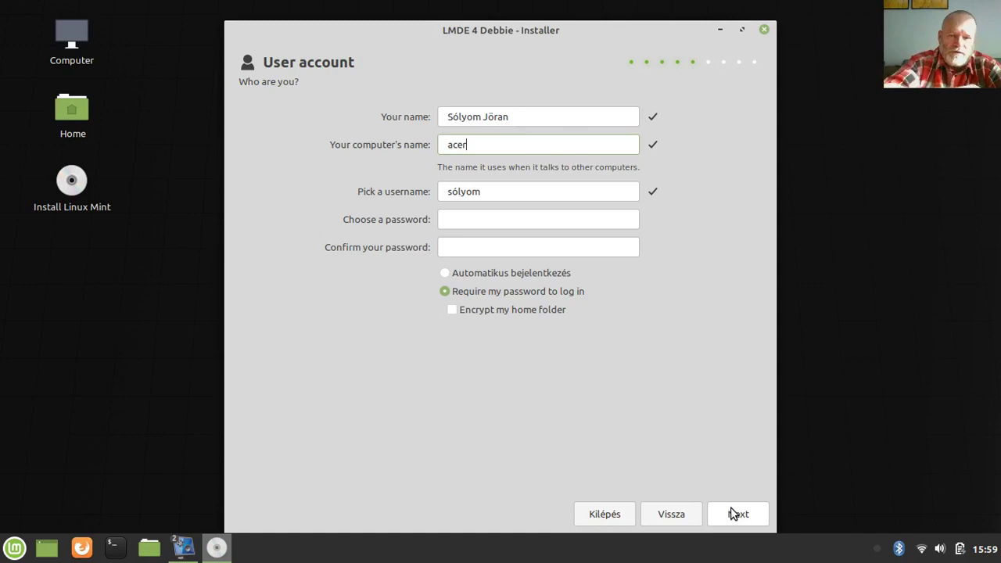
pyautogui.click(458, 191)
pyautogui.press('BackSpace')
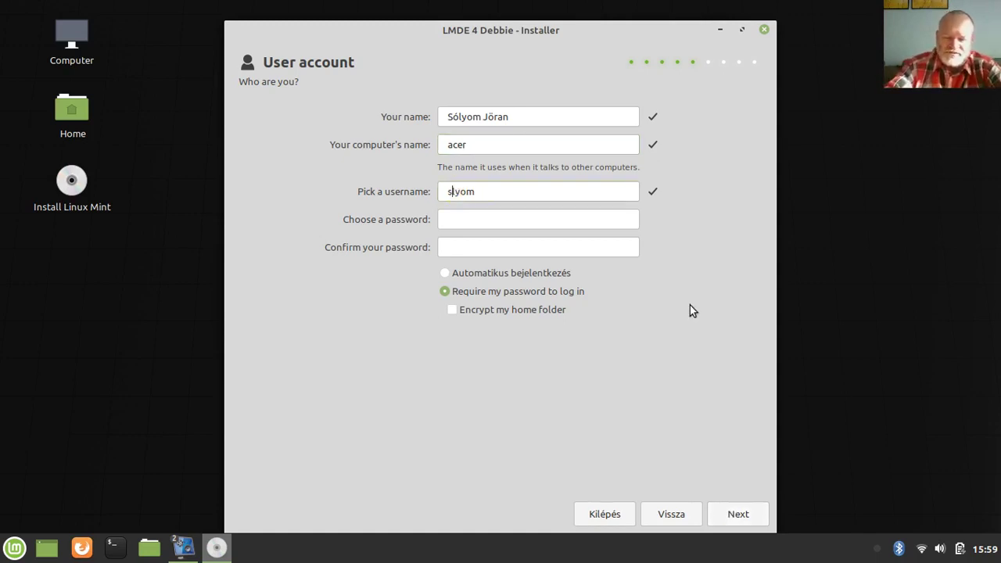
pyautogui.write('o')
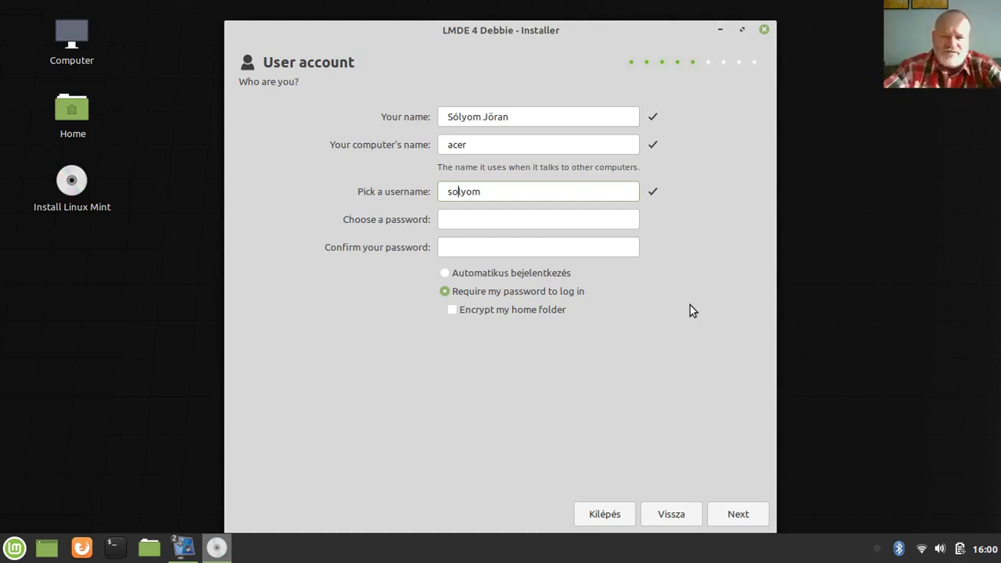
# Enter the three-character account password and confirm it in the second field
pyautogui.click(460, 226)
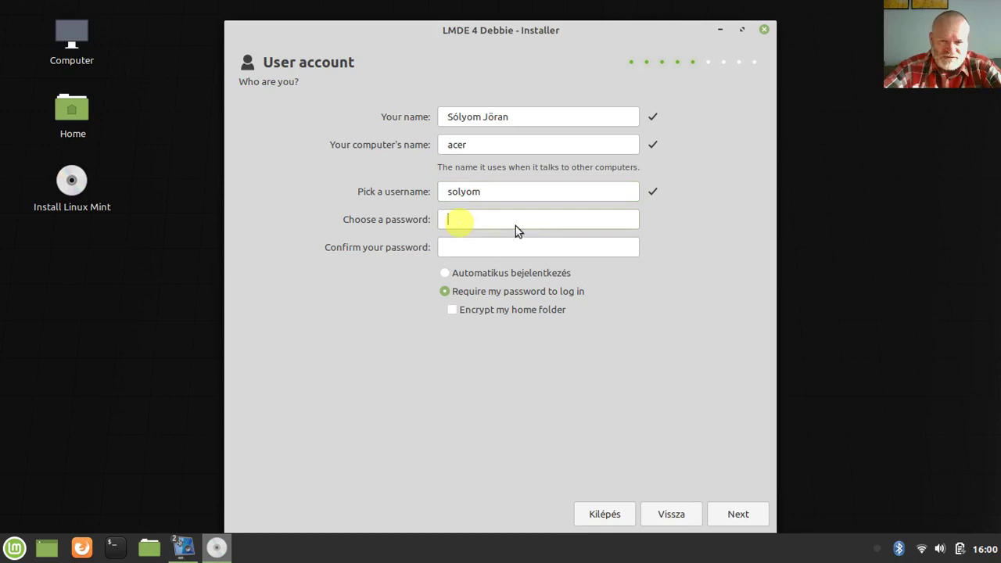
pyautogui.write('***')
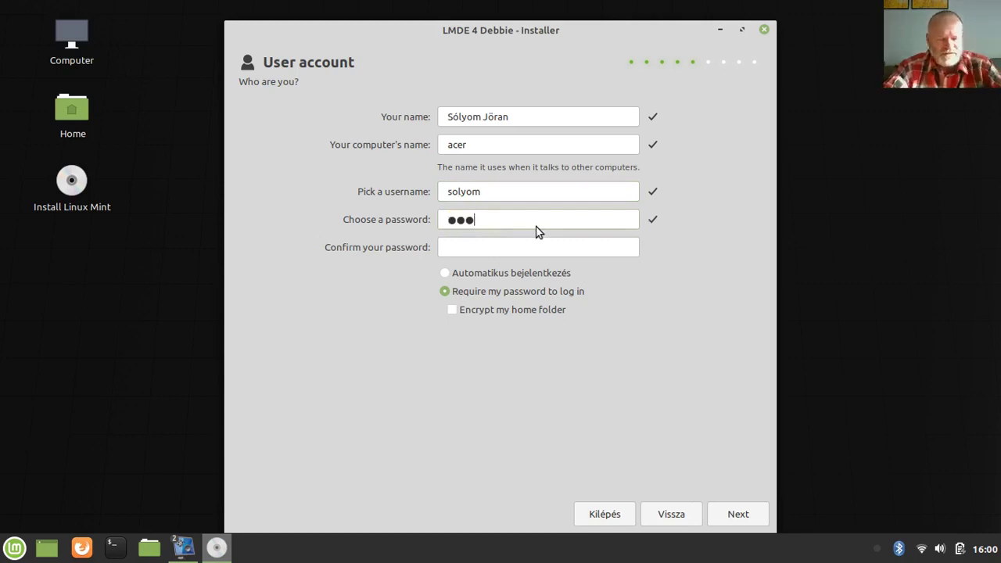
pyautogui.press('Tab')
pyautogui.write('***')
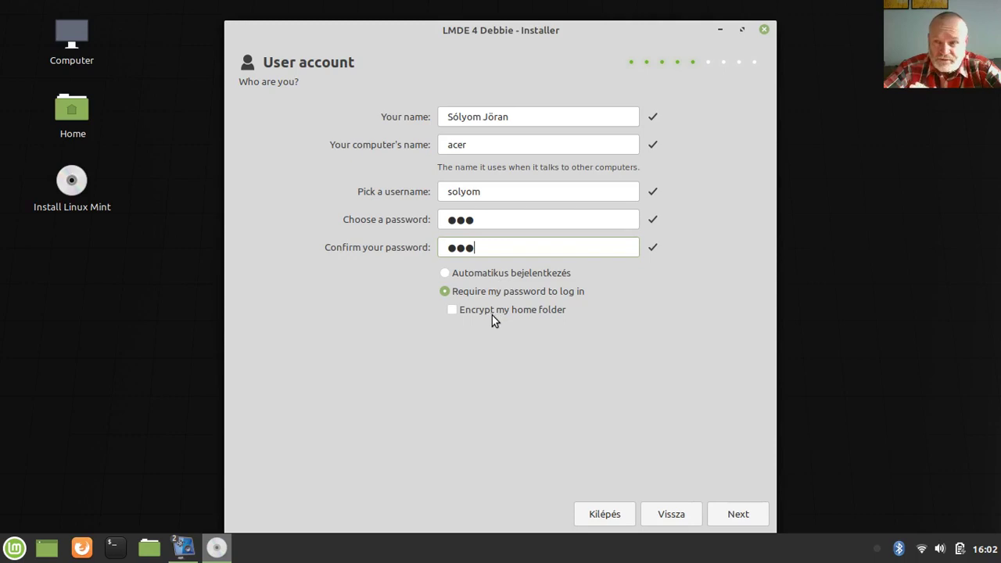
# On the Installation Type step, keep the 500 GB disk as target and choose Manual Partitioning
pyautogui.click(728, 513)
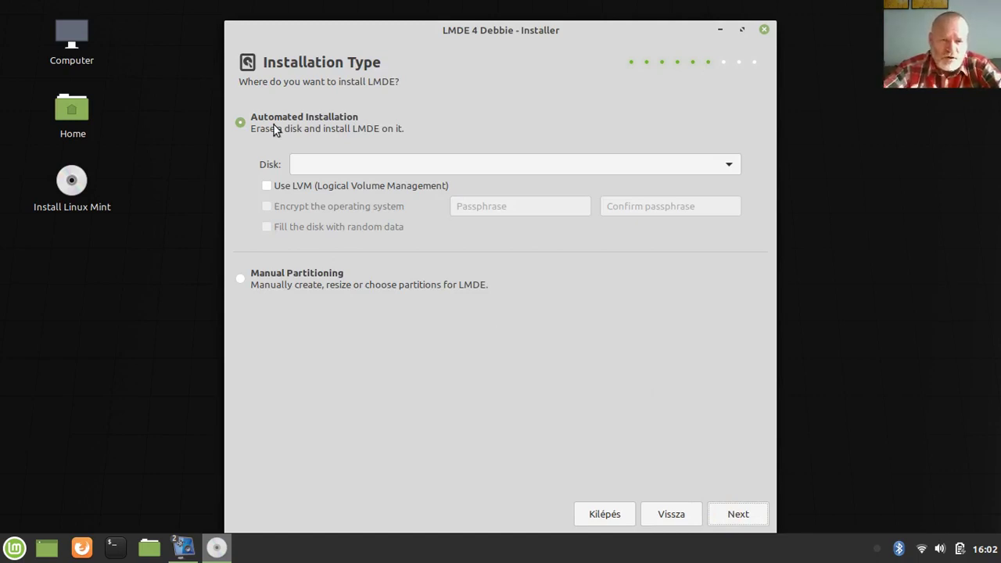
pyautogui.click(647, 169)
pyautogui.click(662, 166)
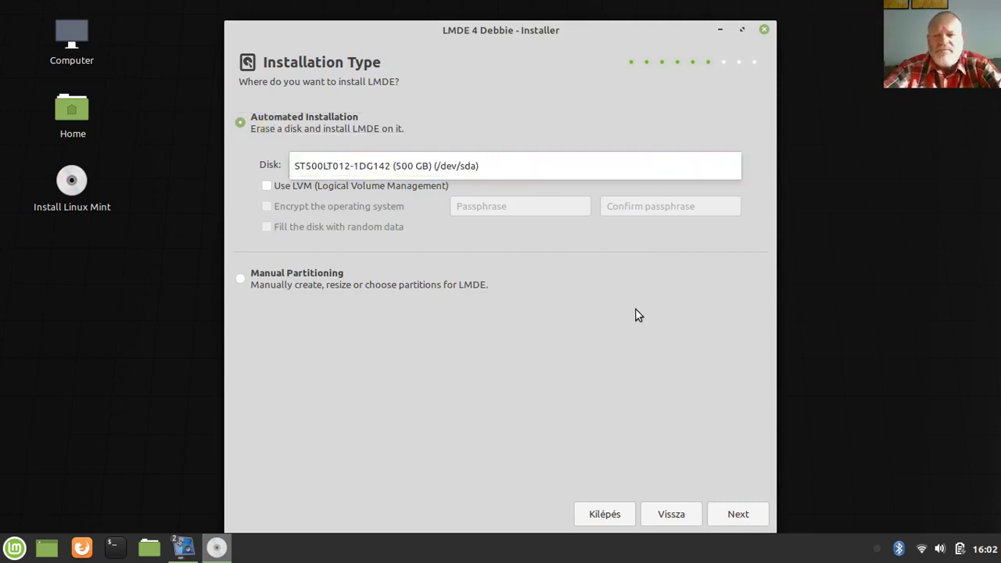
pyautogui.click(503, 156)
pyautogui.click(503, 155)
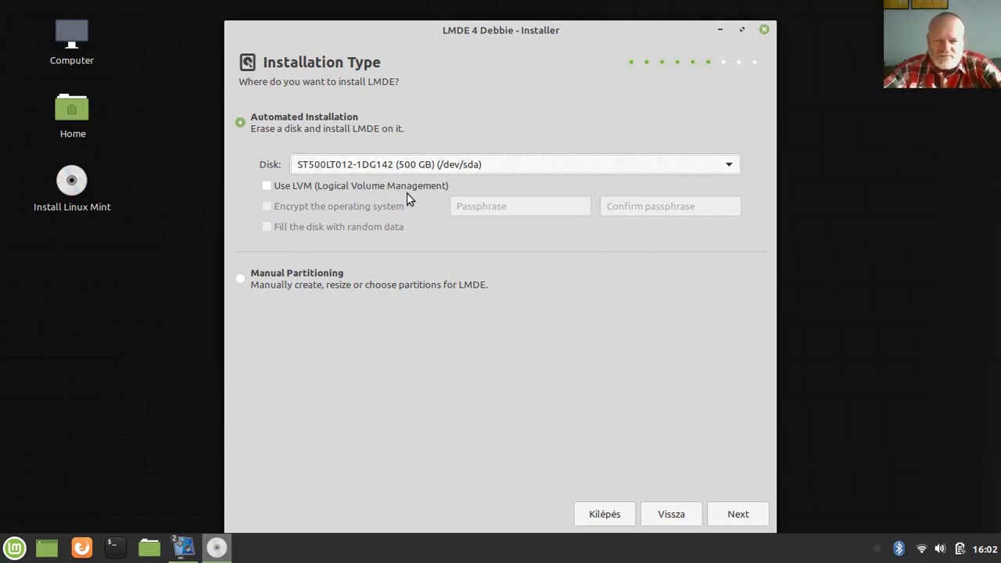
pyautogui.click(240, 279)
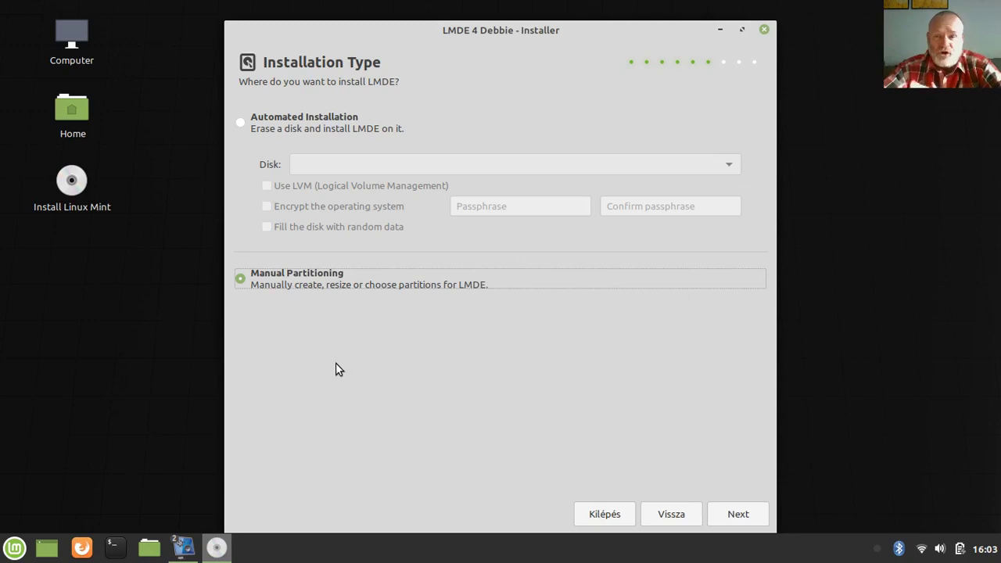
# Select the 500 GB disk, refresh the partition list, and launch GParted showing /dev/sda unallocated
pyautogui.click(738, 515)
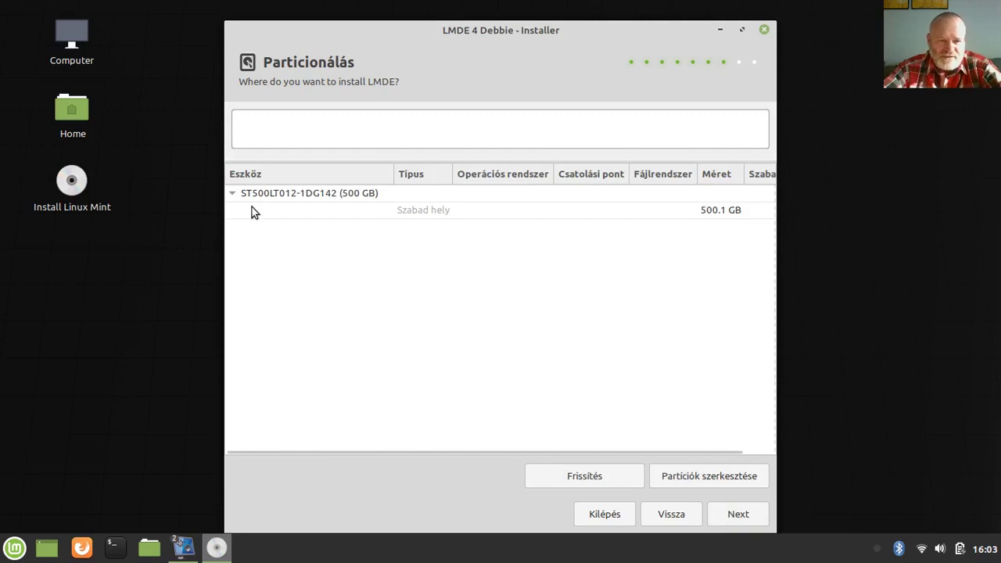
pyautogui.click(234, 195)
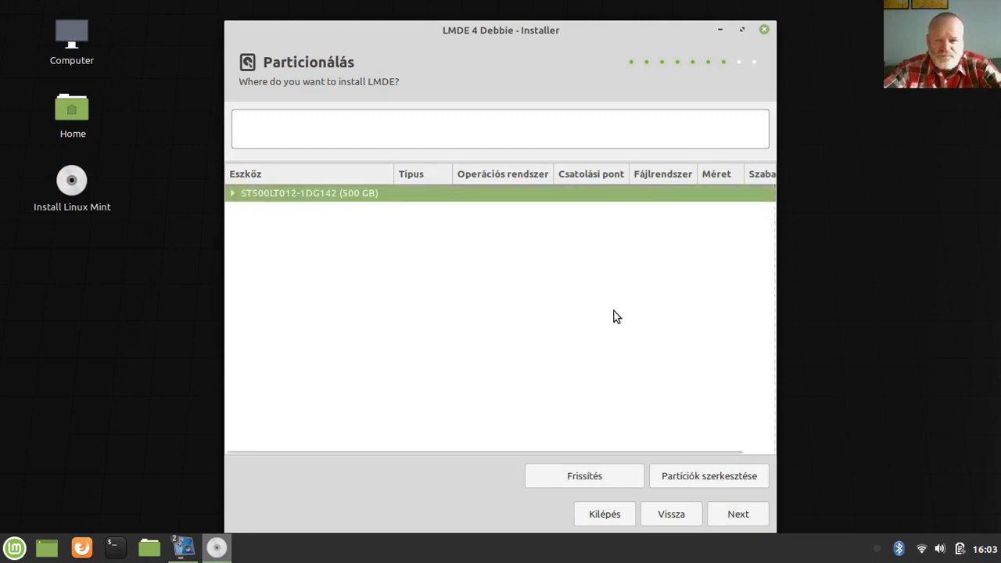
pyautogui.click(568, 477)
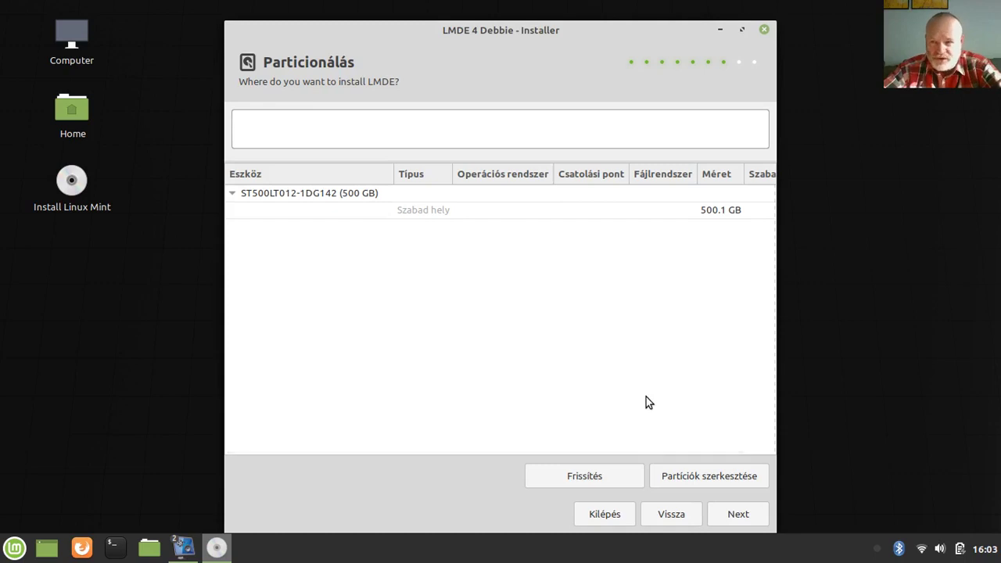
pyautogui.click(690, 477)
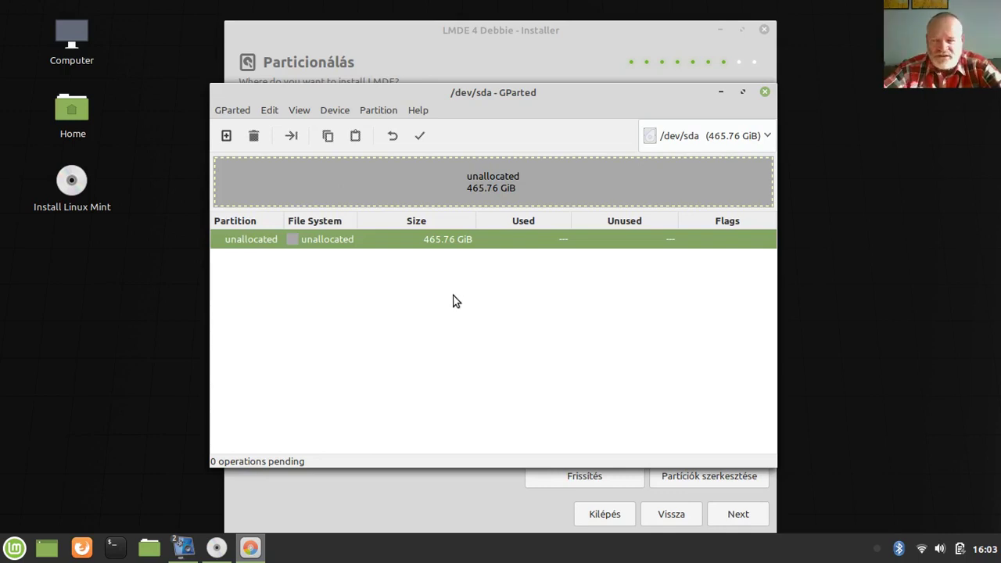
# Queue a 32768 MiB ext4 primary partition and a second ext4 one filling the remaining 433.76 GiB
pyautogui.click(226, 137)
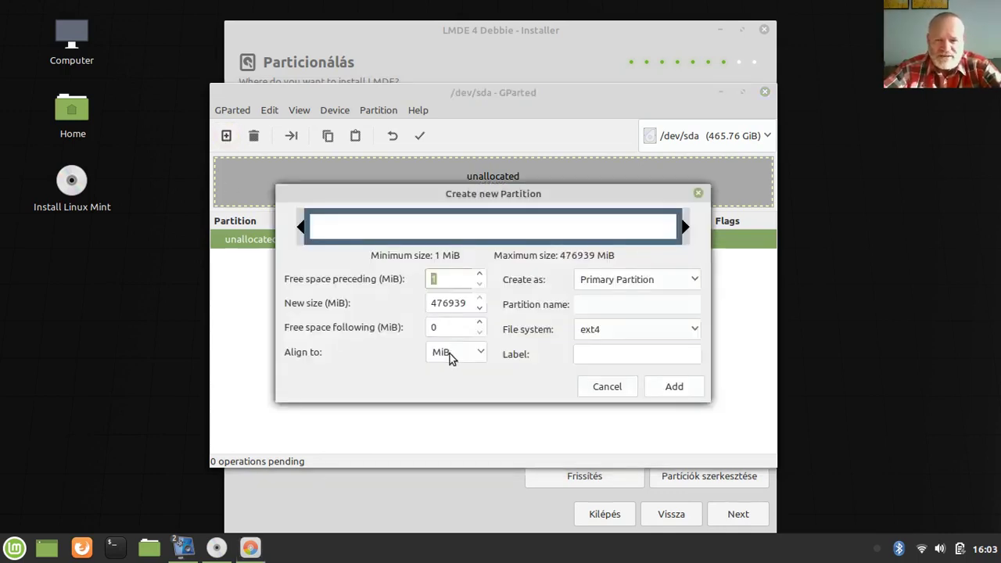
pyautogui.doubleClick(440, 304)
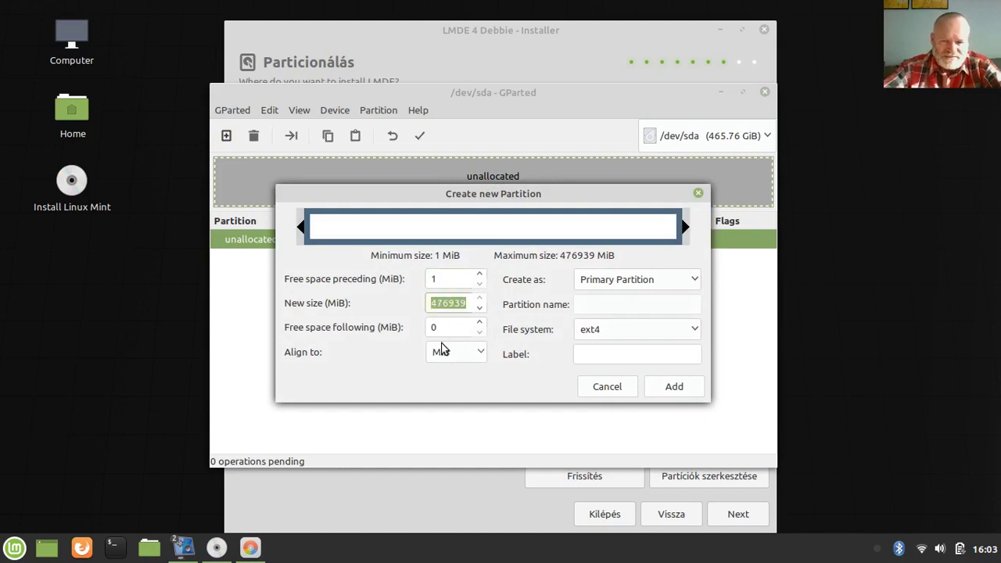
pyautogui.write('32768')
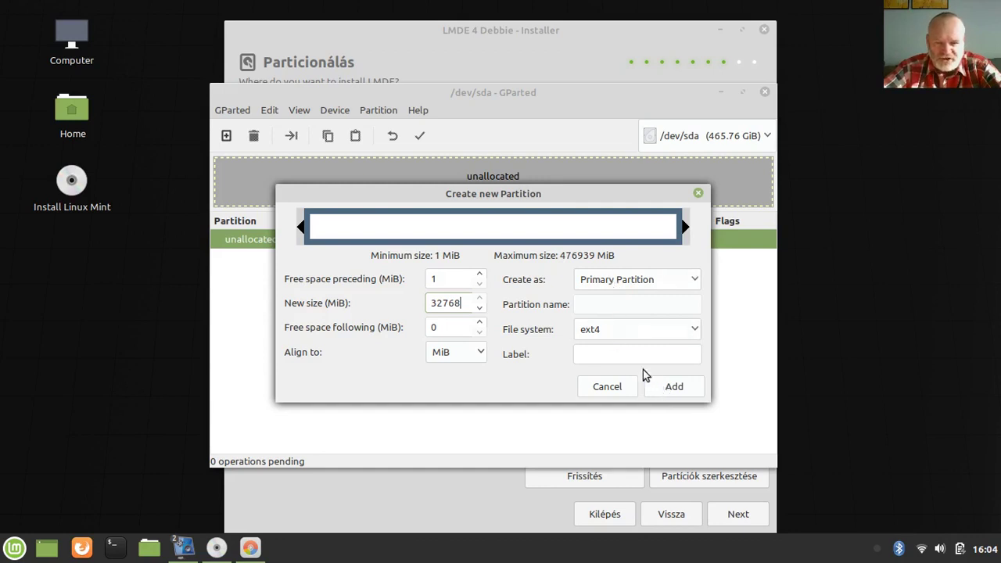
pyautogui.click(661, 387)
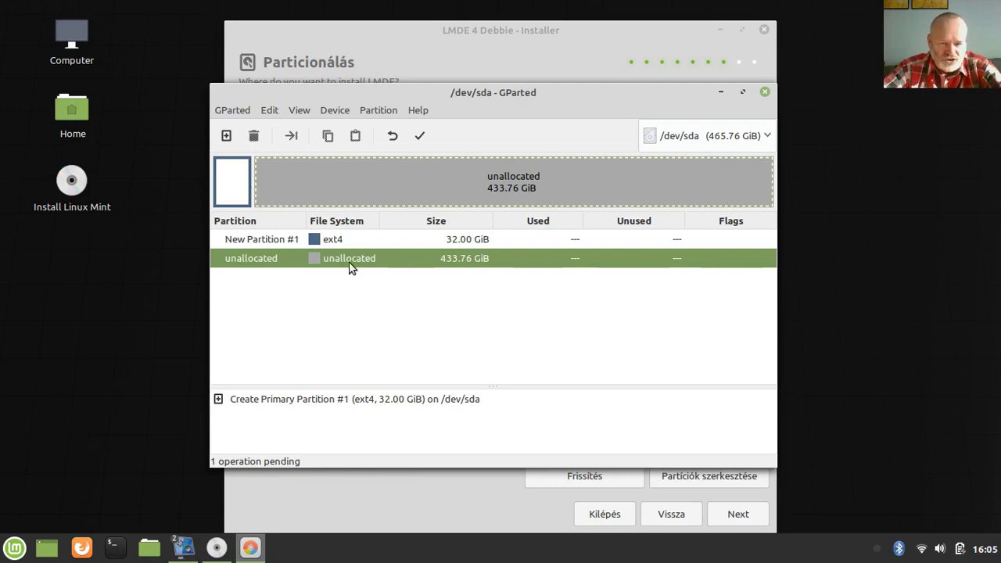
pyautogui.click(226, 137)
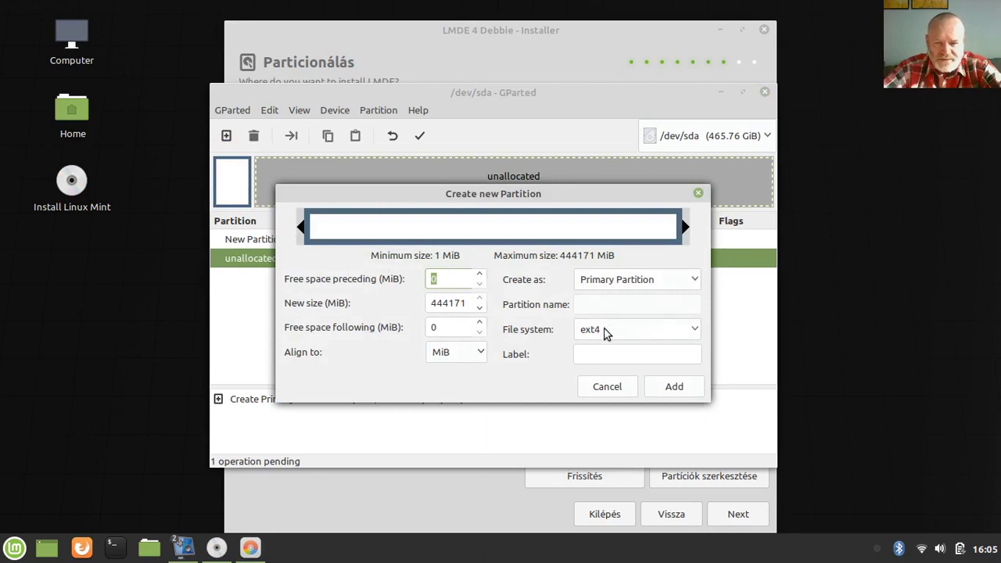
pyautogui.click(671, 387)
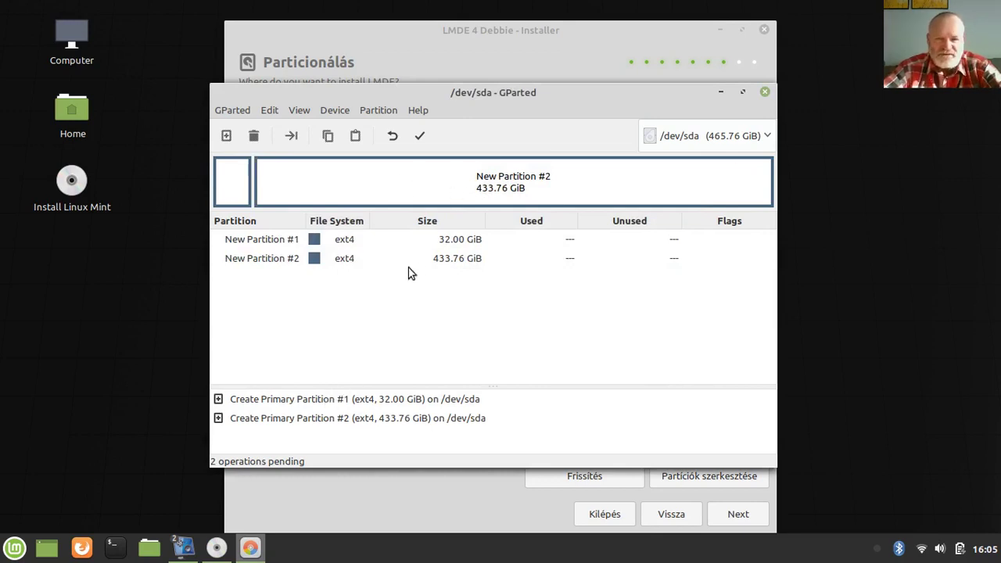
# Apply both pending partition operations, writing the ext4 partitions to /dev/sda
pyautogui.click(421, 137)
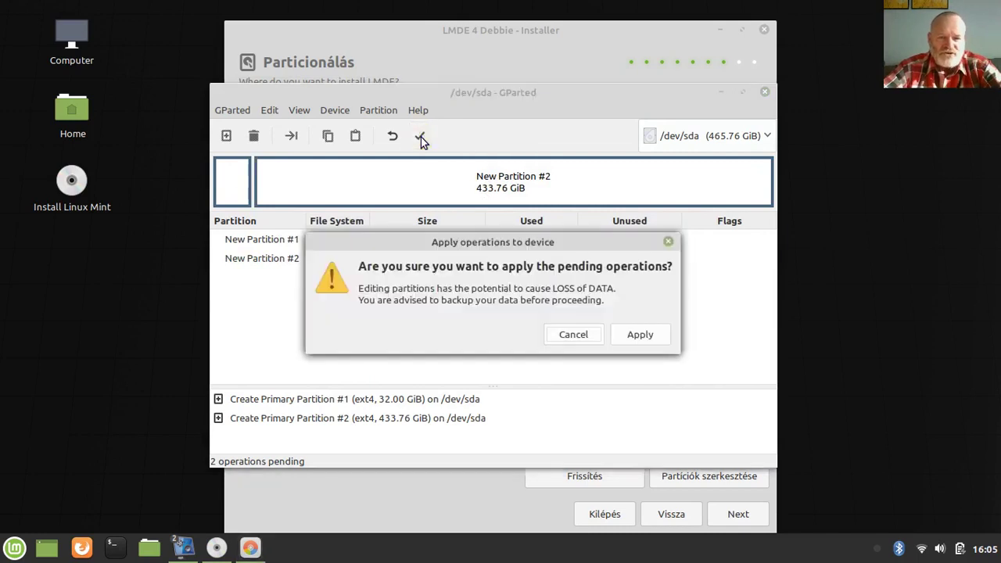
pyautogui.click(632, 334)
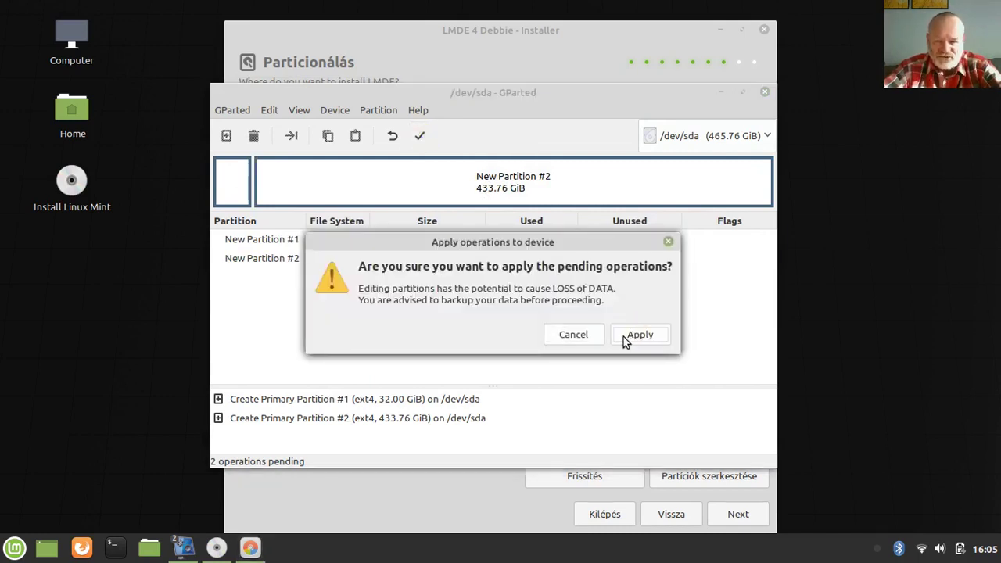
pyautogui.click(626, 341)
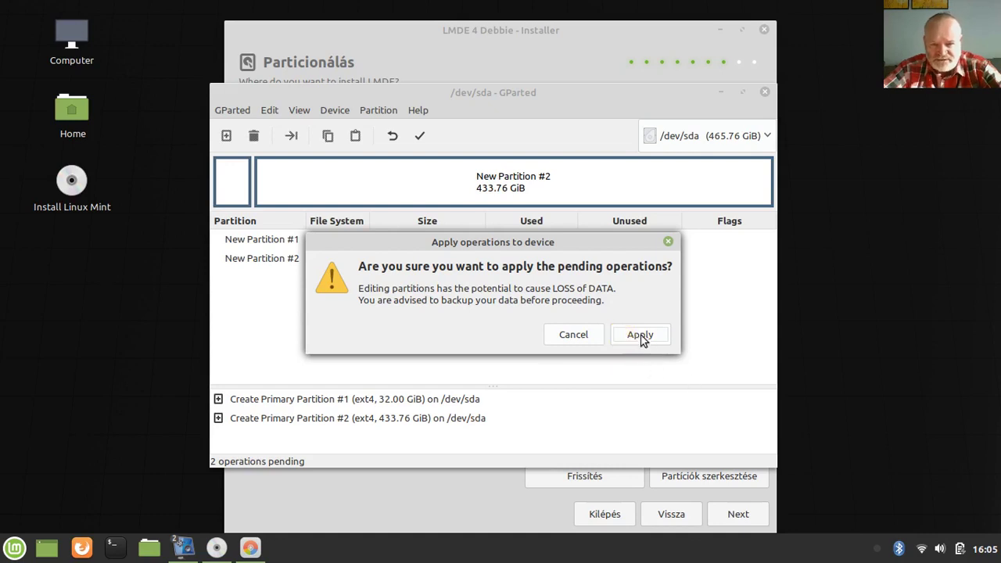
pyautogui.click(640, 333)
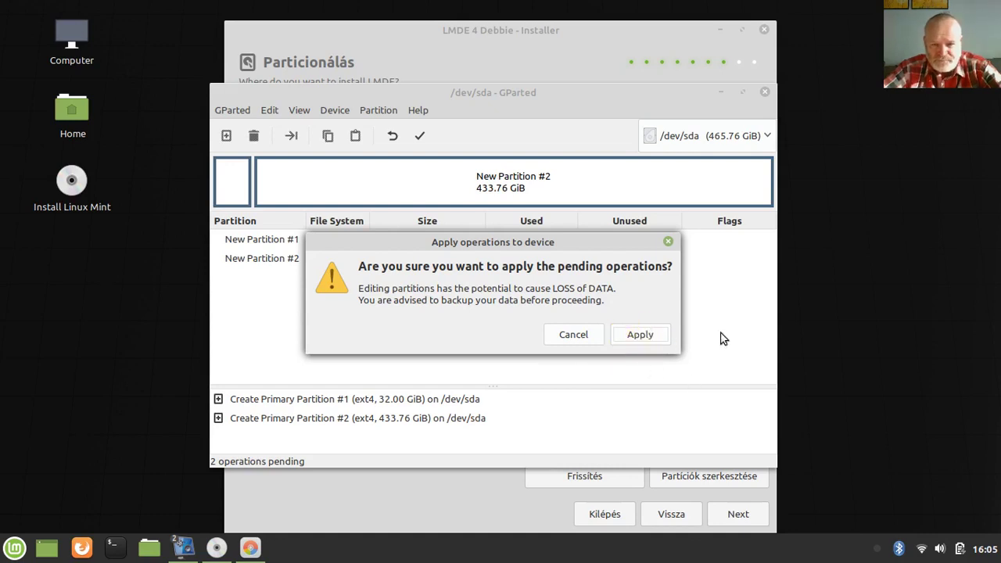
pyautogui.click(639, 335)
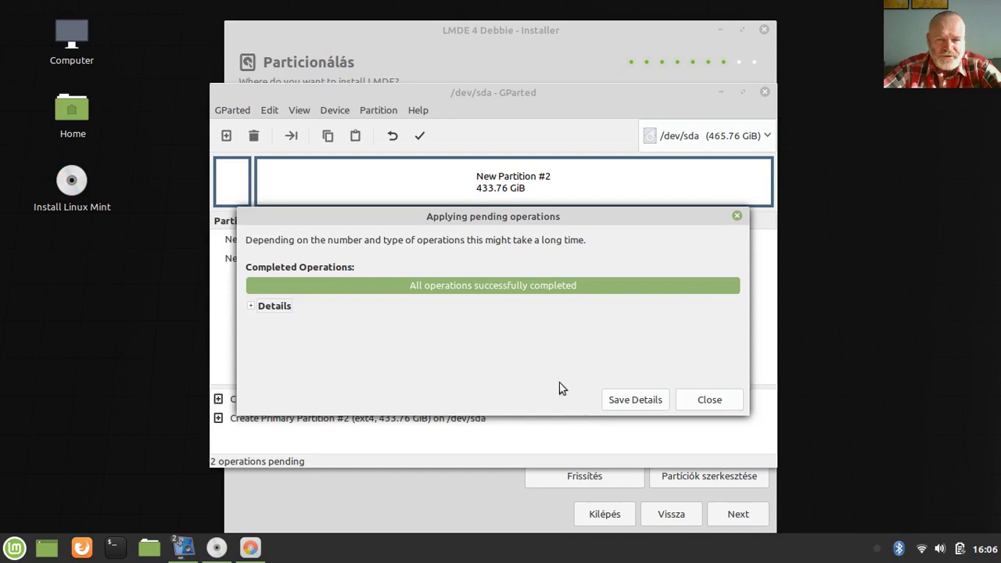
# Close the results report and GParted, then refresh the installer to list /dev/sda1 and /dev/sda2
pyautogui.click(703, 402)
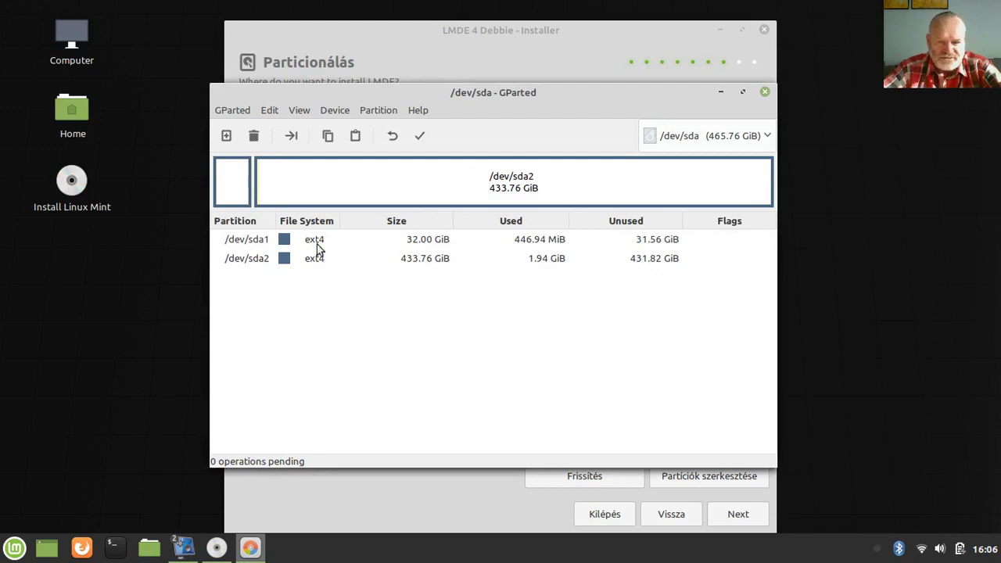
pyautogui.click(765, 92)
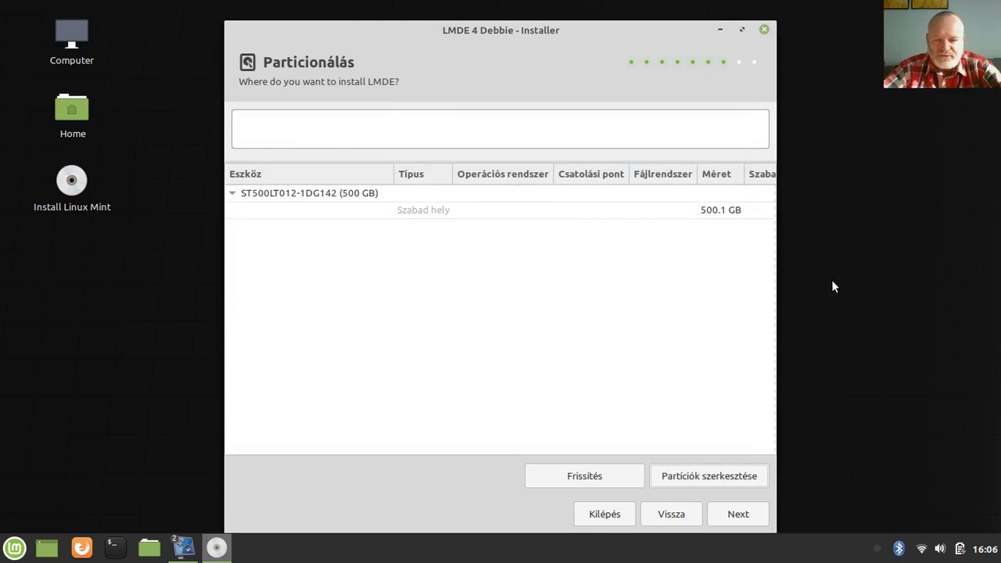
pyautogui.click(584, 475)
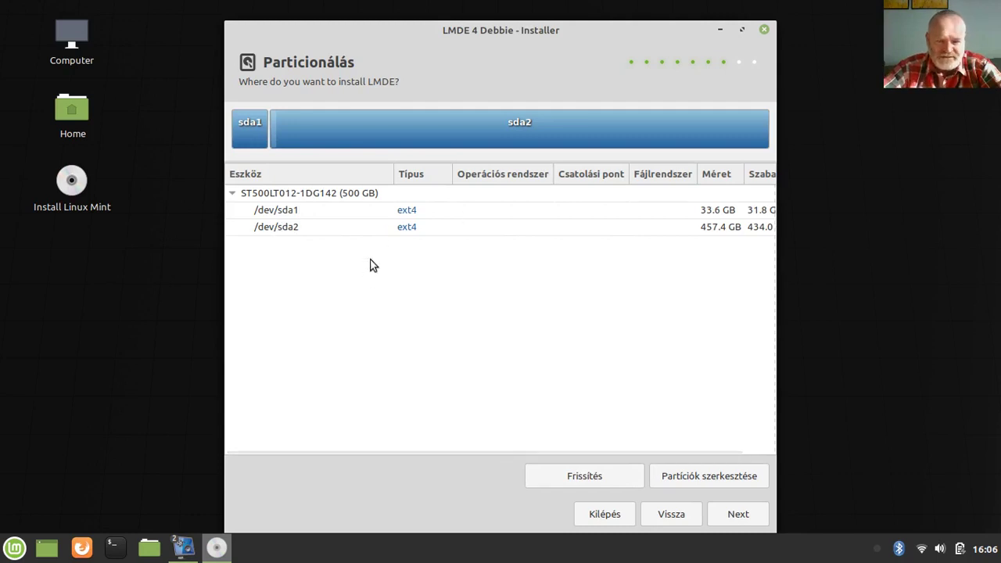
# Assign /dev/sda1 mount point / with ext4 filesystem
pyautogui.doubleClick(413, 212)
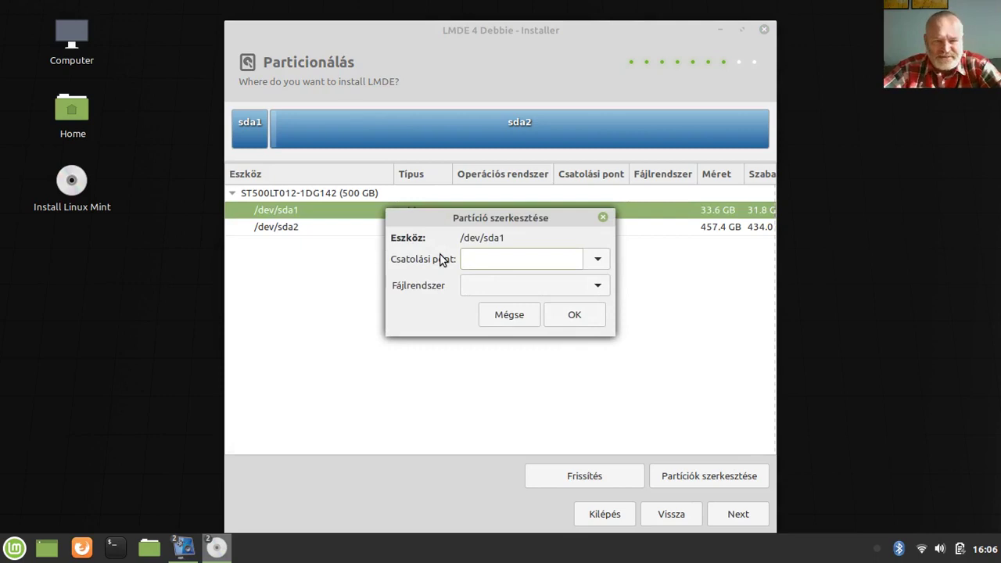
pyautogui.click(599, 258)
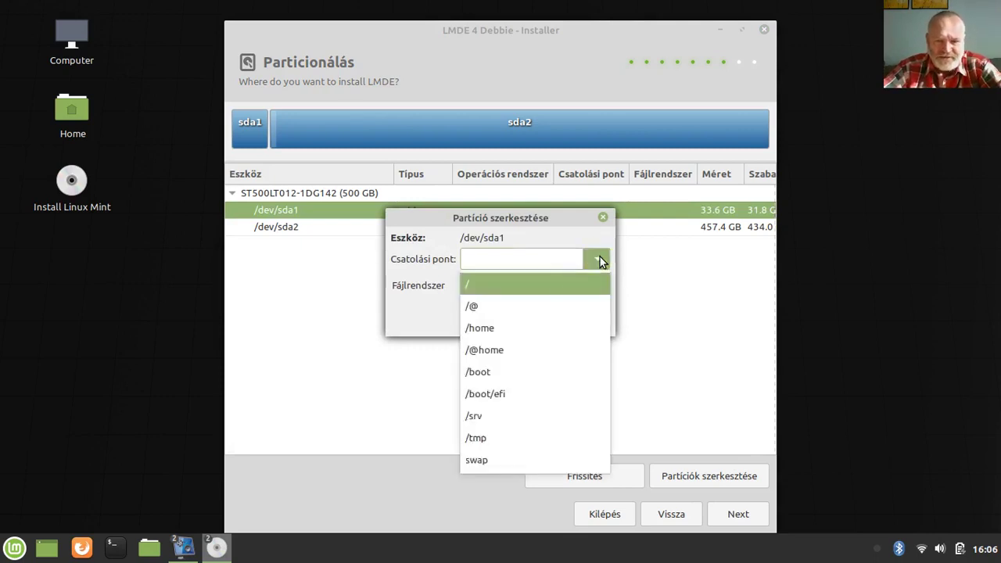
pyautogui.click(514, 288)
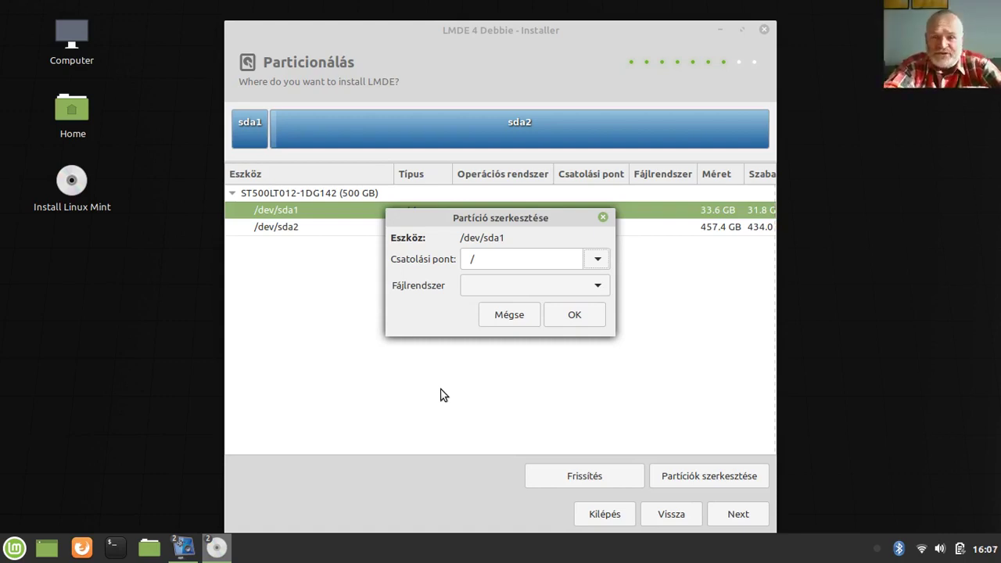
pyautogui.click(591, 287)
pyautogui.click(503, 311)
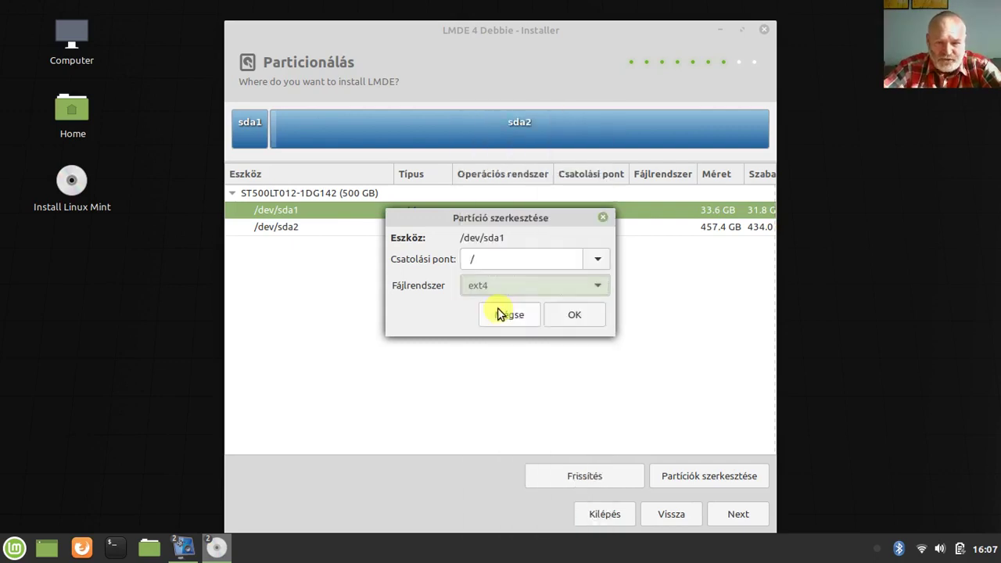
pyautogui.click(568, 318)
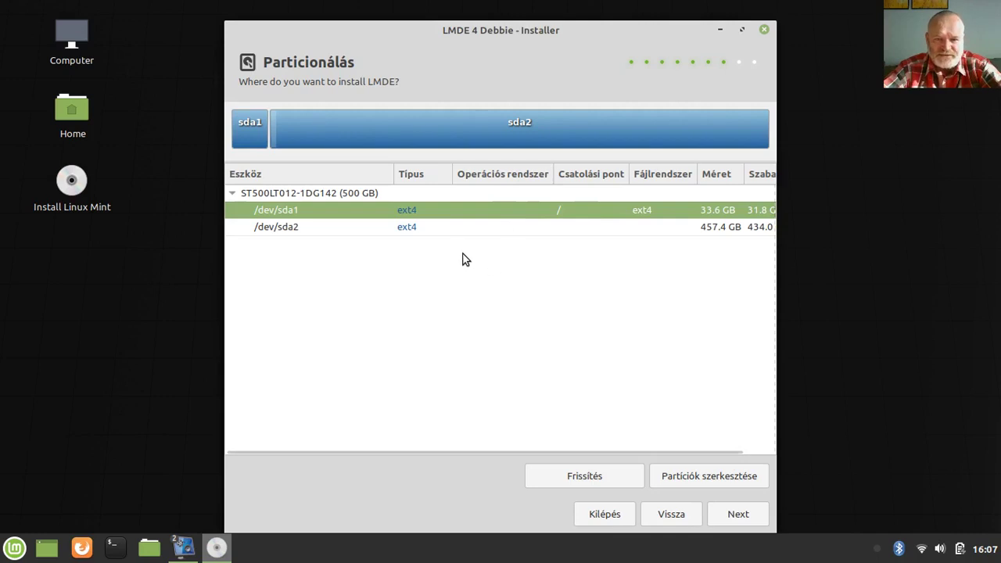
# Assign /dev/sda2 mount point /home with ext4 filesystem
pyautogui.doubleClick(414, 227)
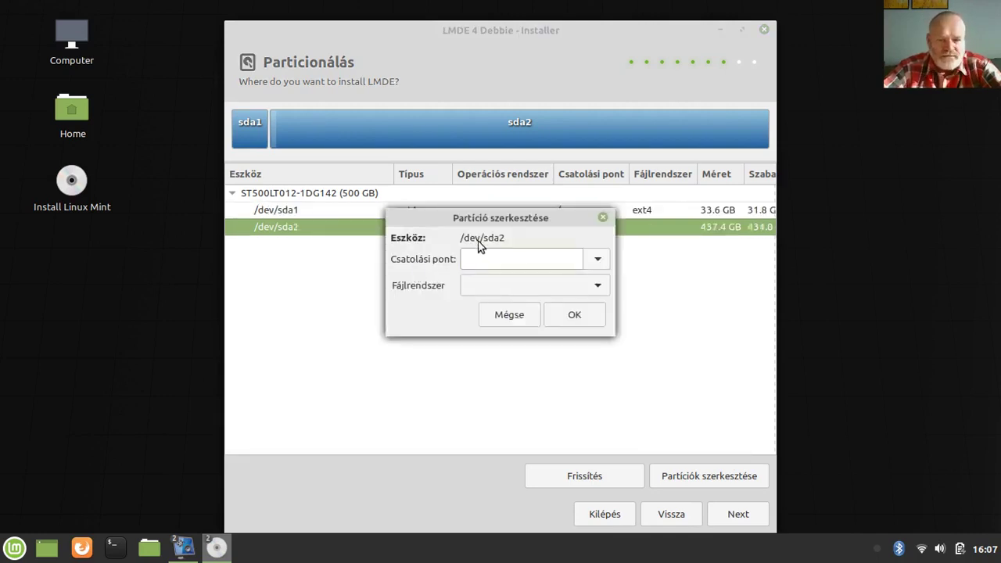
pyautogui.click(598, 258)
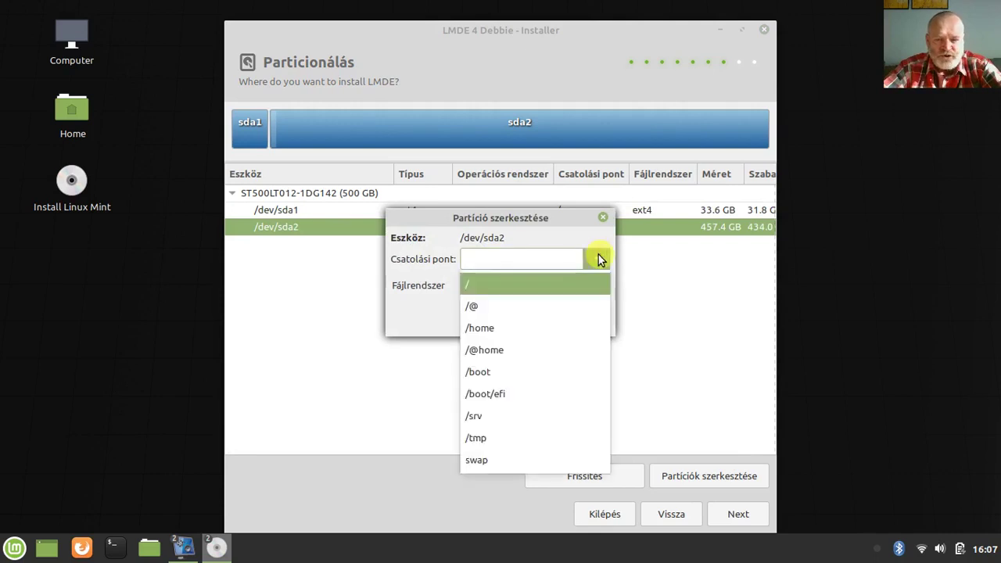
pyautogui.click(506, 330)
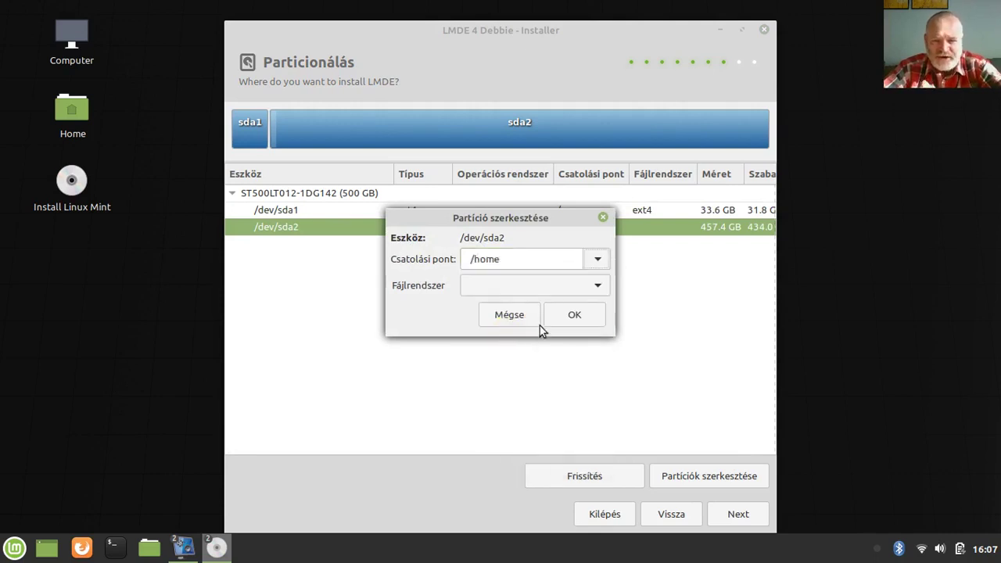
pyautogui.click(597, 286)
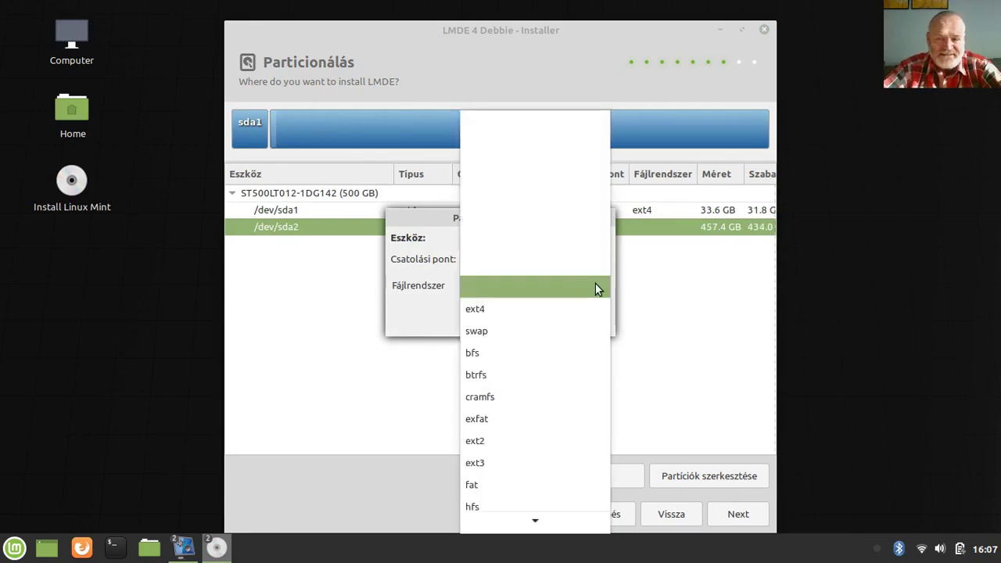
pyautogui.click(522, 306)
pyautogui.click(562, 314)
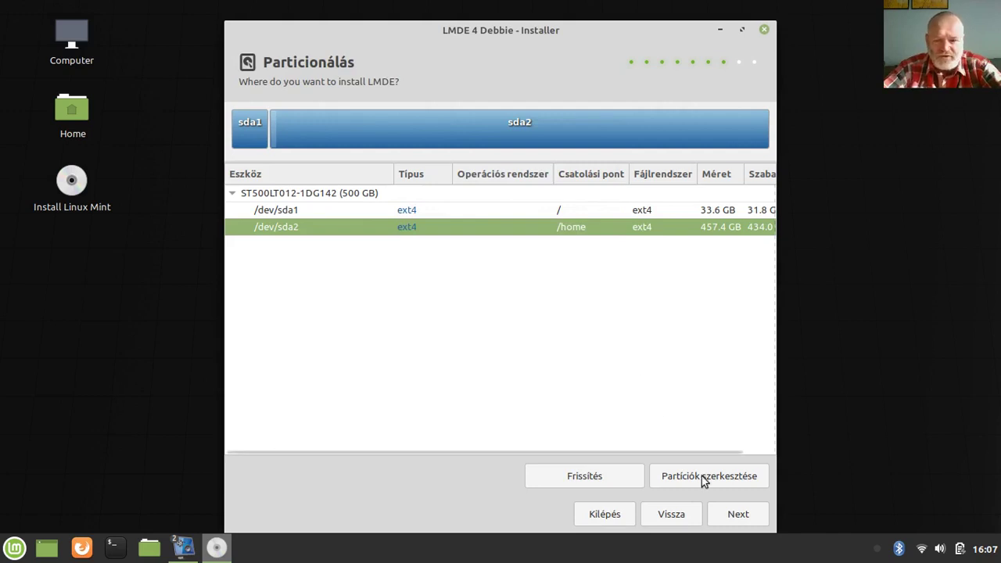
# Move on to the boot menu settings and keep GRUB installing to /dev/sda
pyautogui.click(728, 512)
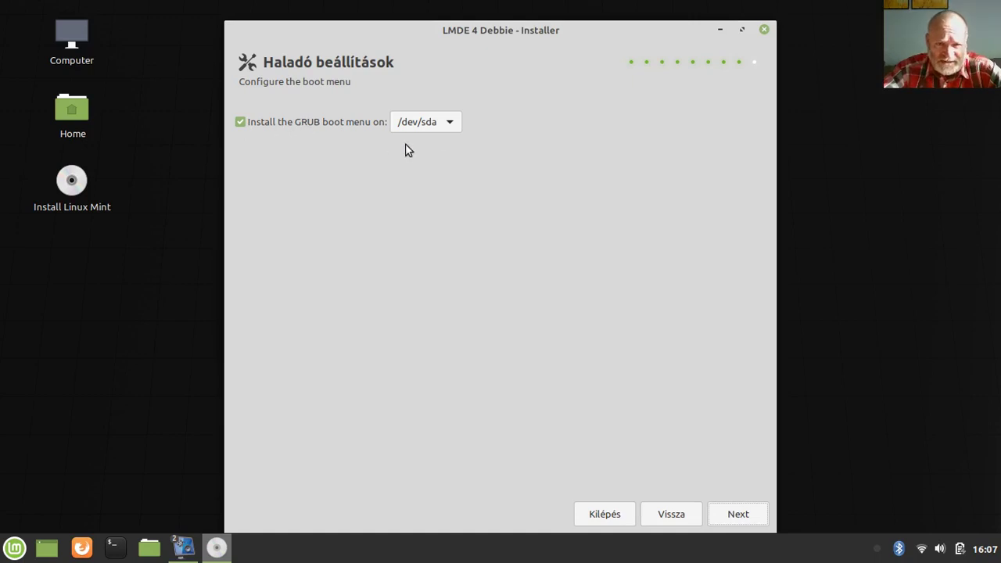
pyautogui.click(449, 122)
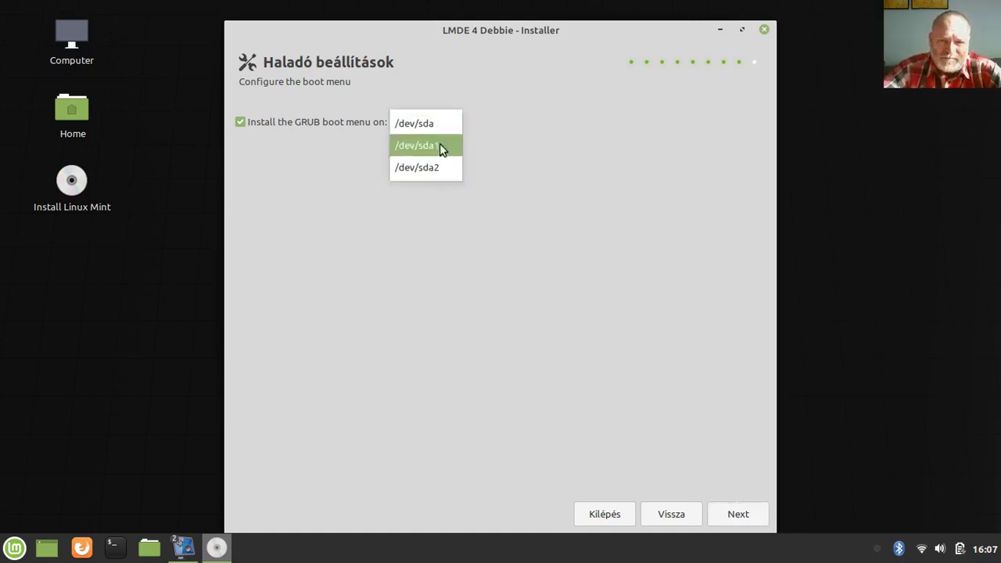
pyautogui.click(437, 125)
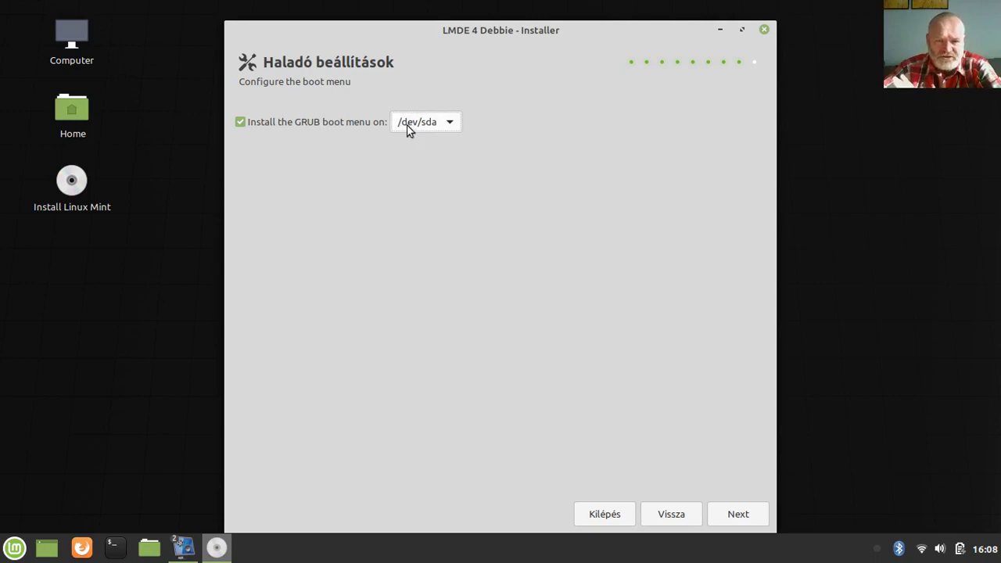
# Advance to the Összefoglaló summary page showing the planned ext4 formatting for / and /home
pyautogui.click(731, 516)
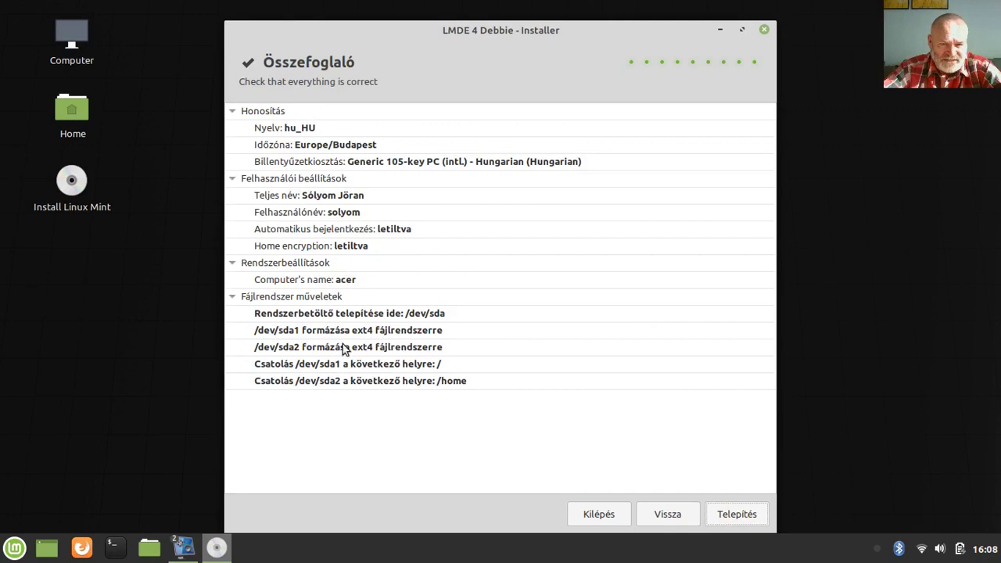
# Start the Telepítés installation and let it run until it reports success
pyautogui.click(723, 519)
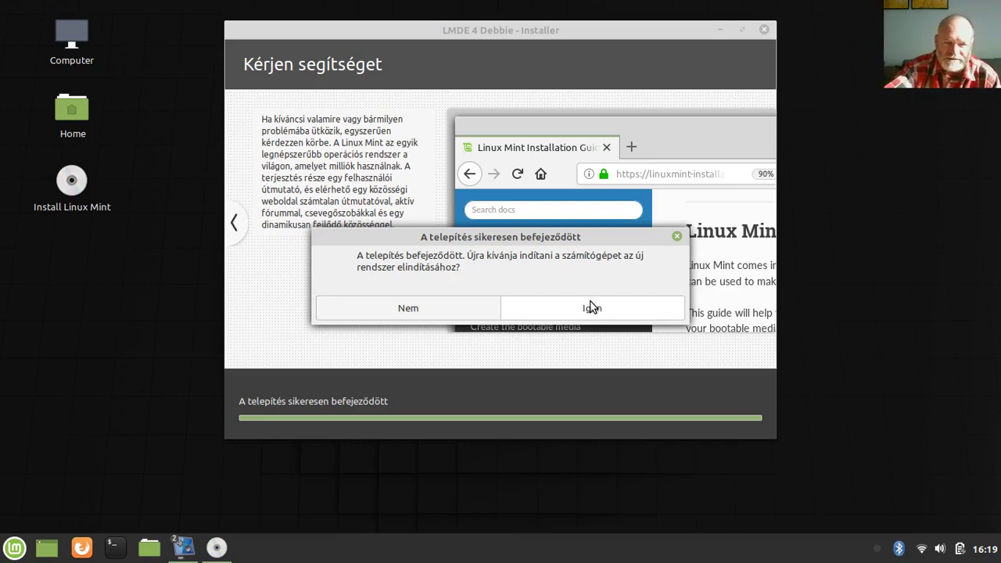
# Answer Nem to the post-installation restart prompt to stay in the live session
pyautogui.moveTo(181, 546)
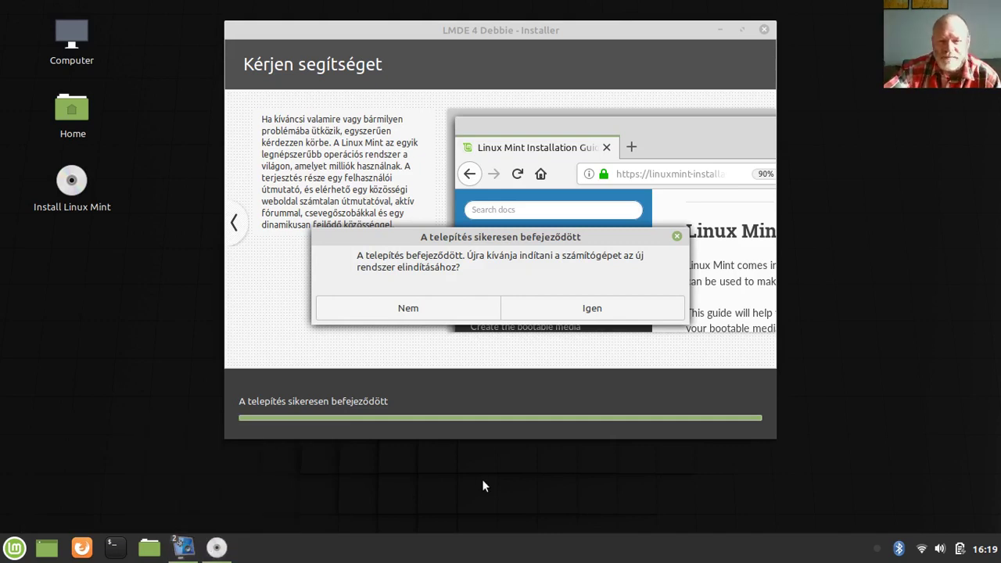
pyautogui.click(408, 309)
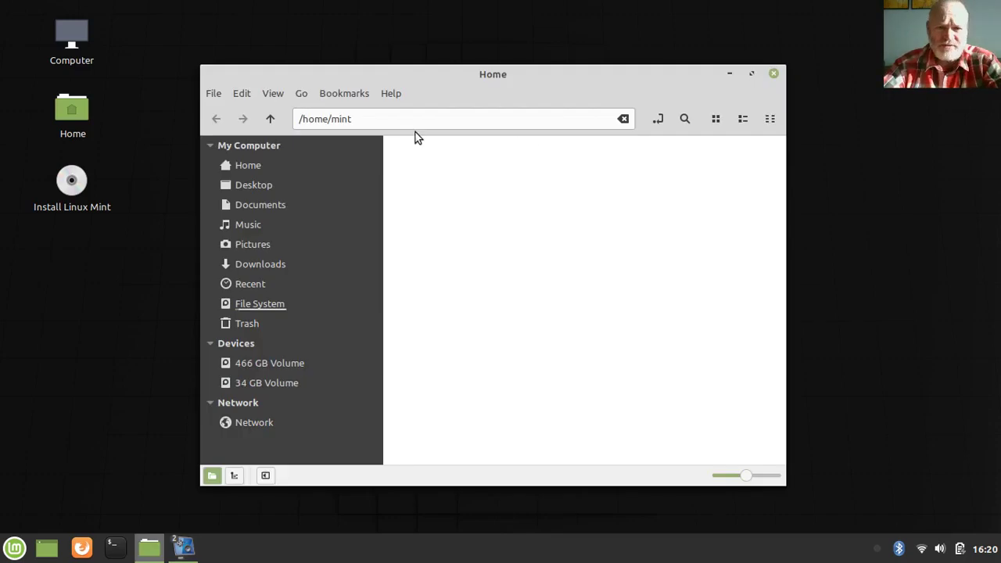
# From the Home folder, connect Nemo to ftp://okis.hu with the account's login name
pyautogui.doubleClick(542, 80)
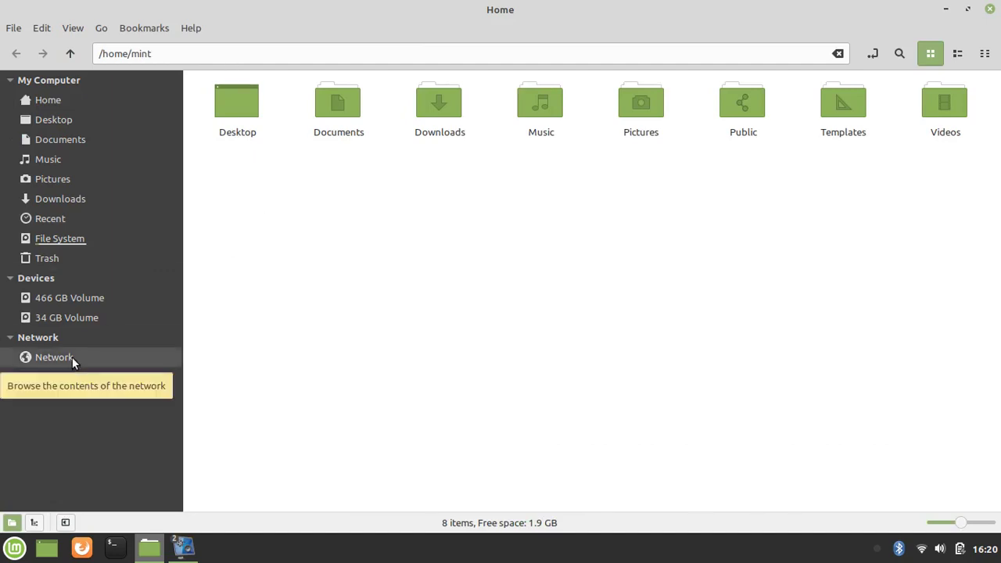
pyautogui.click(197, 53)
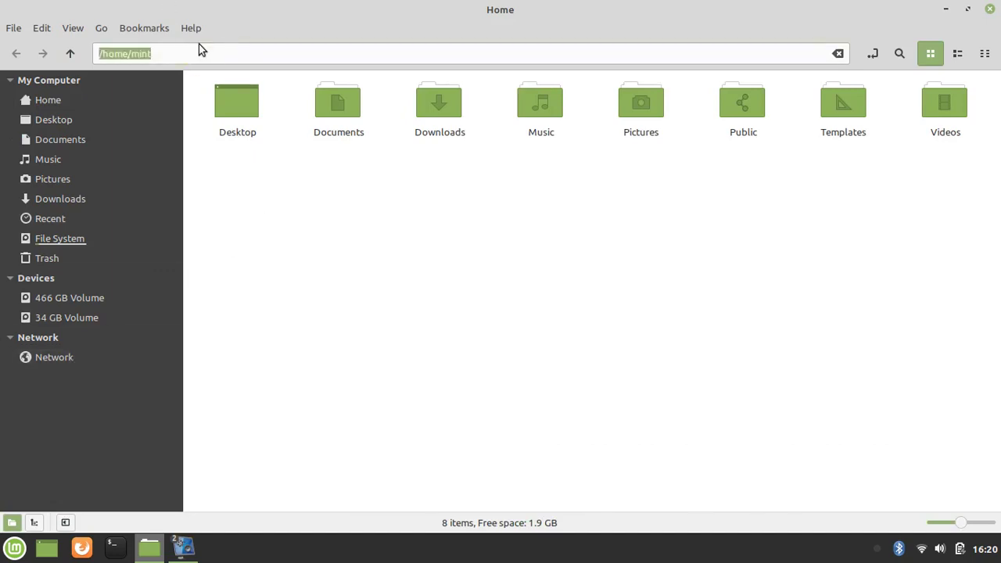
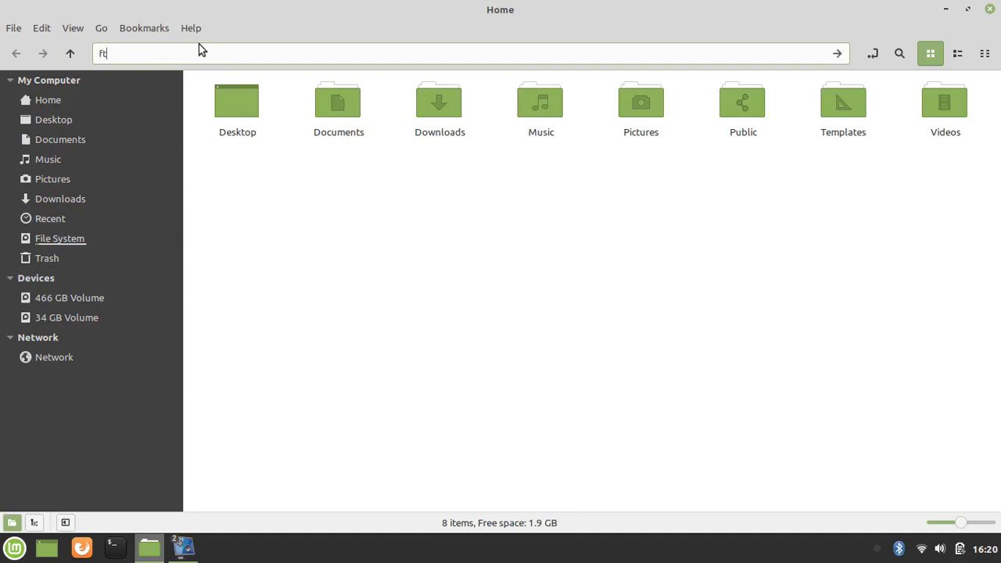
pyautogui.hotkey('shift', 'Left')
pyautogui.hotkey('shift', 'Left')
pyautogui.hotkey('shift', 'Left')
pyautogui.hotkey('shift', 'Left')
pyautogui.hotkey('shift', 'Left')
pyautogui.hotkey('shift', 'Left')
pyautogui.hotkey('shift', 'Left')
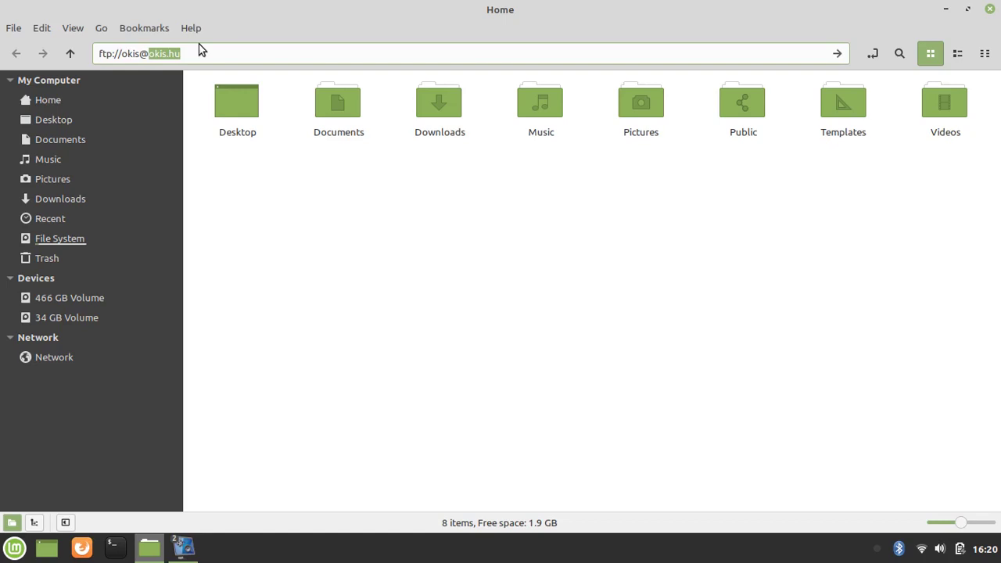
pyautogui.press('Return')
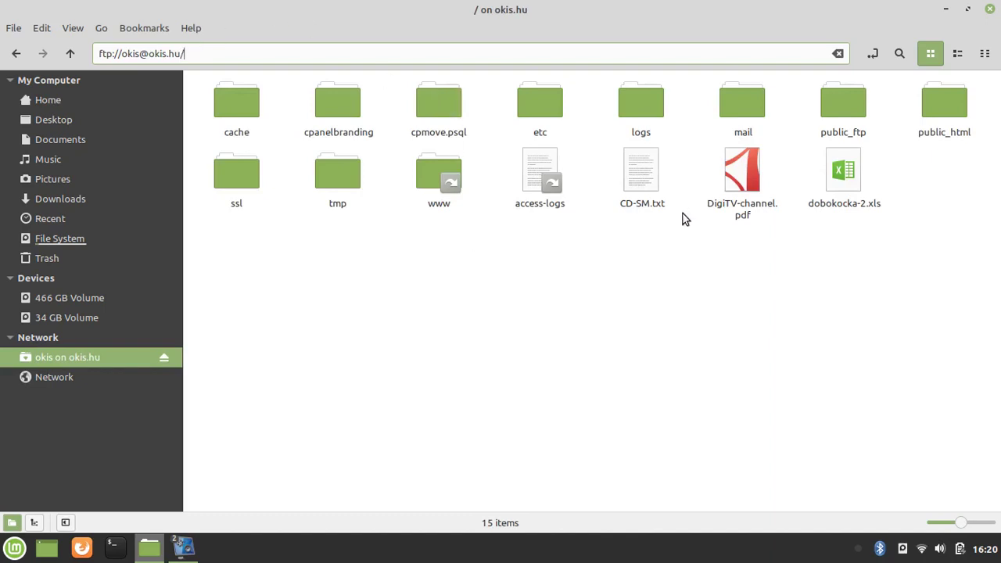
# Permanently delete LinuxMint-Debbie.mkv from public_html/! on the FTP server, then minimize Nemo
pyautogui.doubleClick(950, 105)
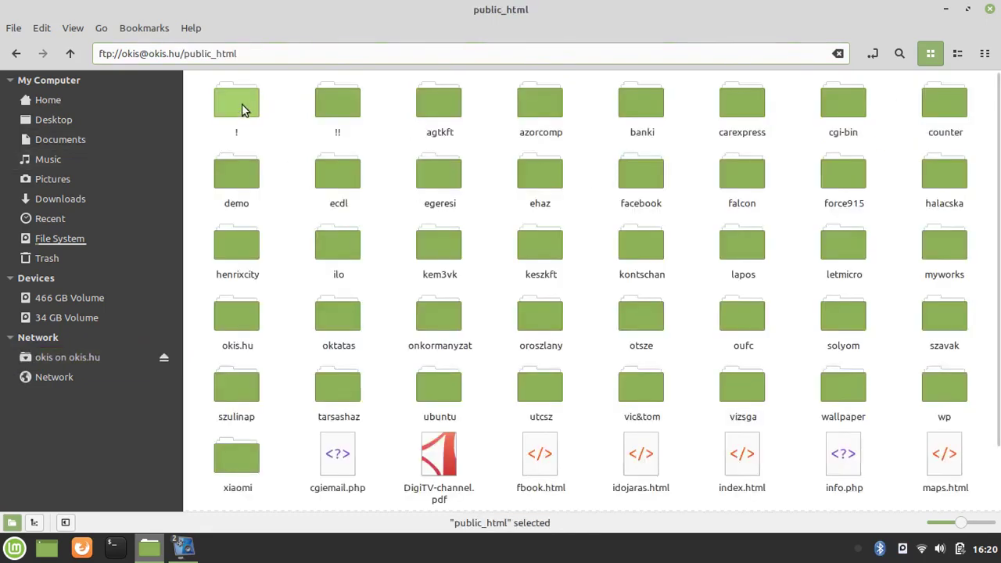
pyautogui.click(247, 103)
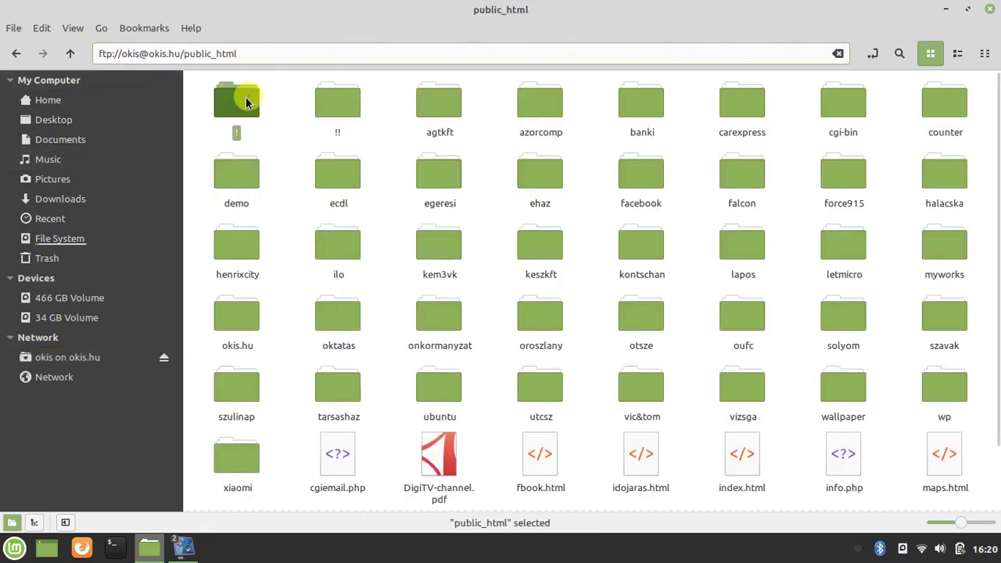
pyautogui.doubleClick(245, 103)
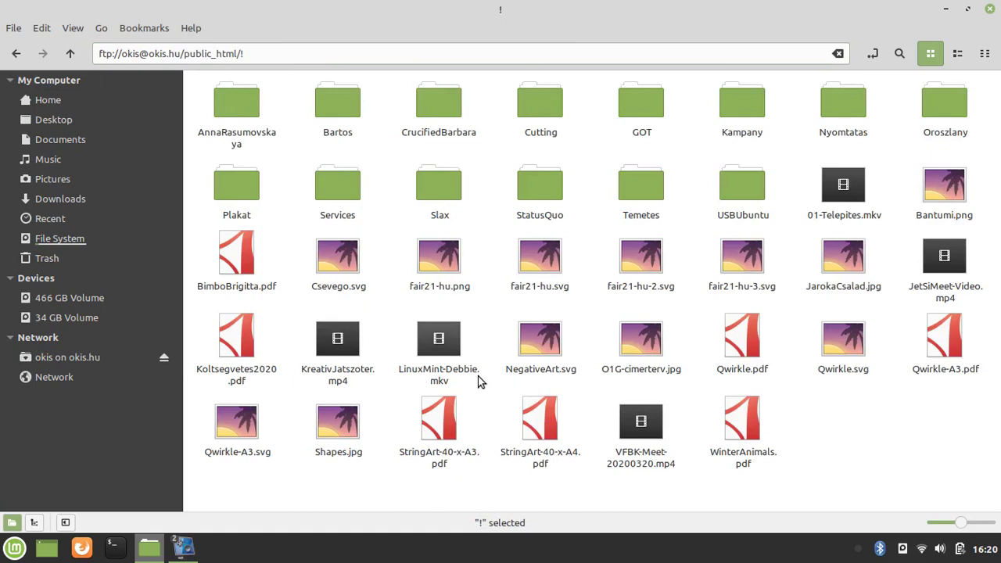
pyautogui.click(438, 350)
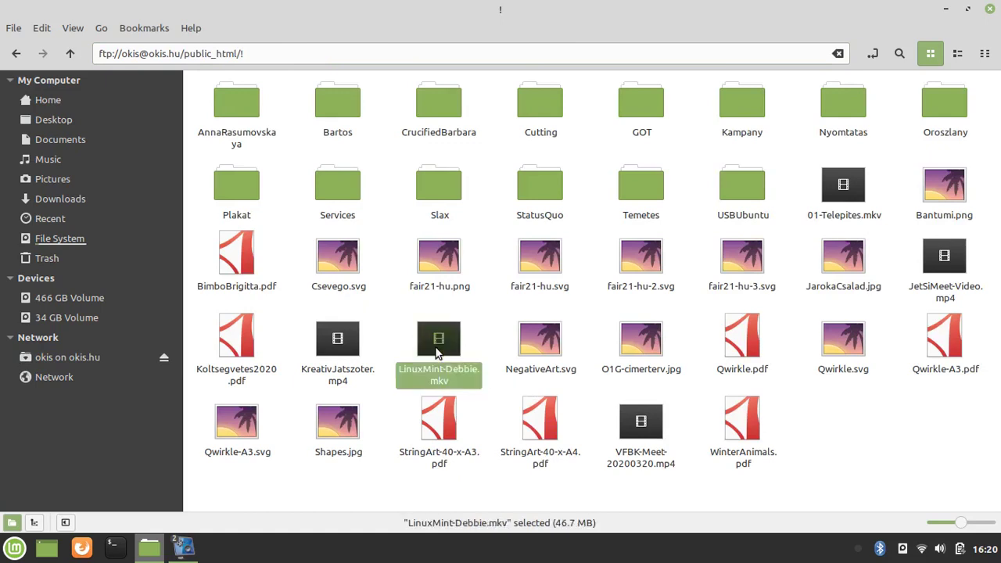
pyautogui.press('Delete')
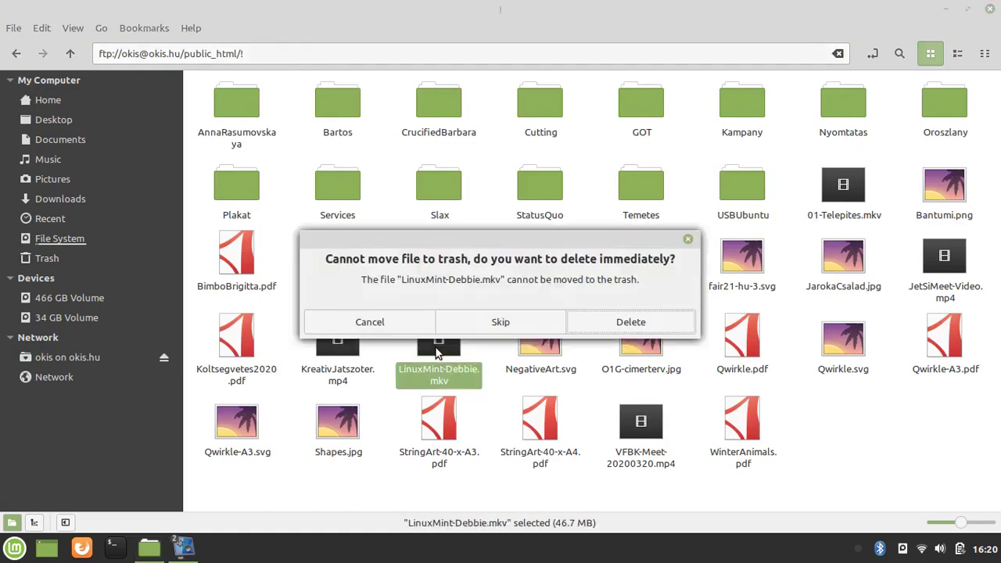
pyautogui.click(608, 321)
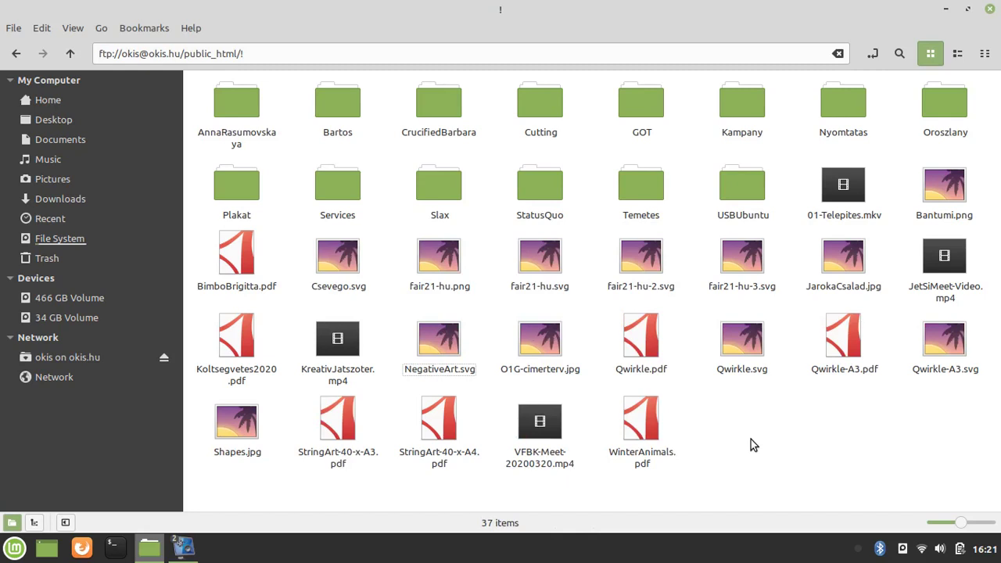
pyautogui.click(946, 10)
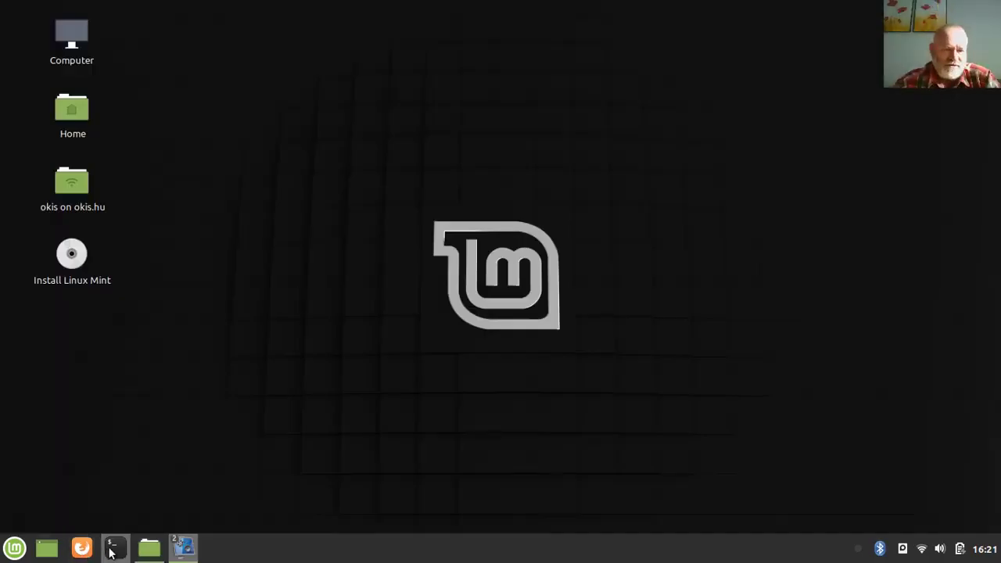
# Restore Nemo, mount the 34 GB and 466 GB volumes, look inside solyom, then close it
pyautogui.click(149, 548)
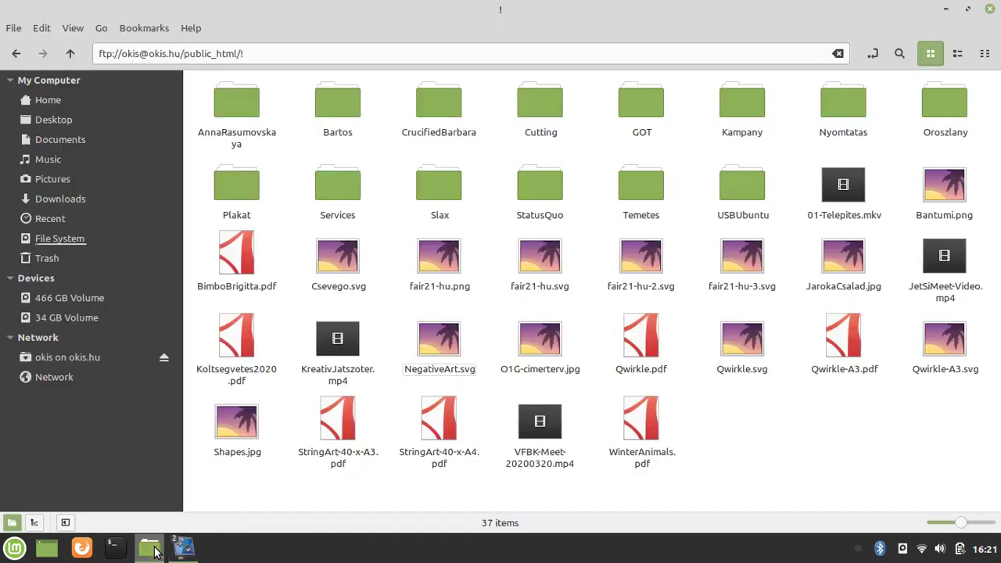
pyautogui.click(75, 319)
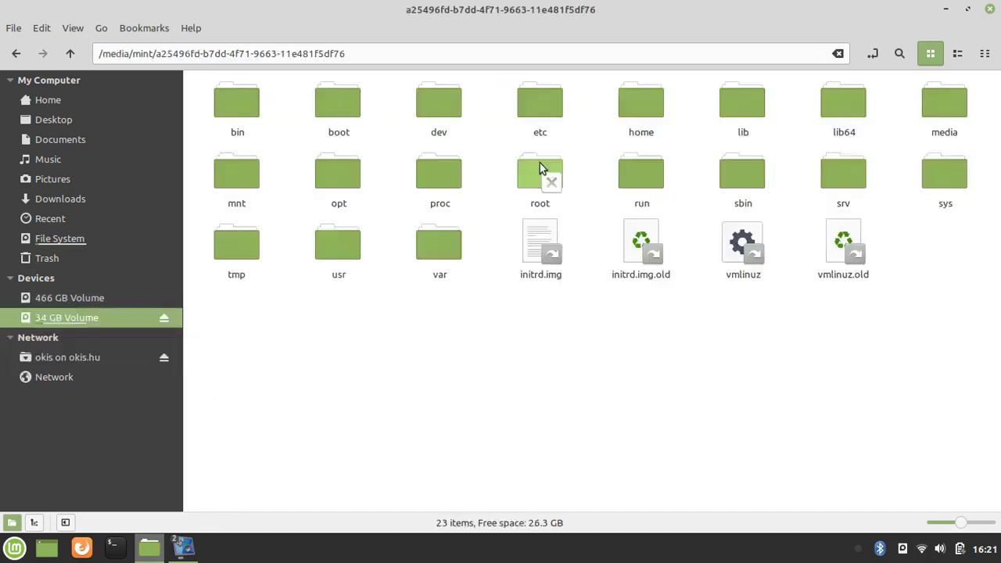
pyautogui.click(74, 298)
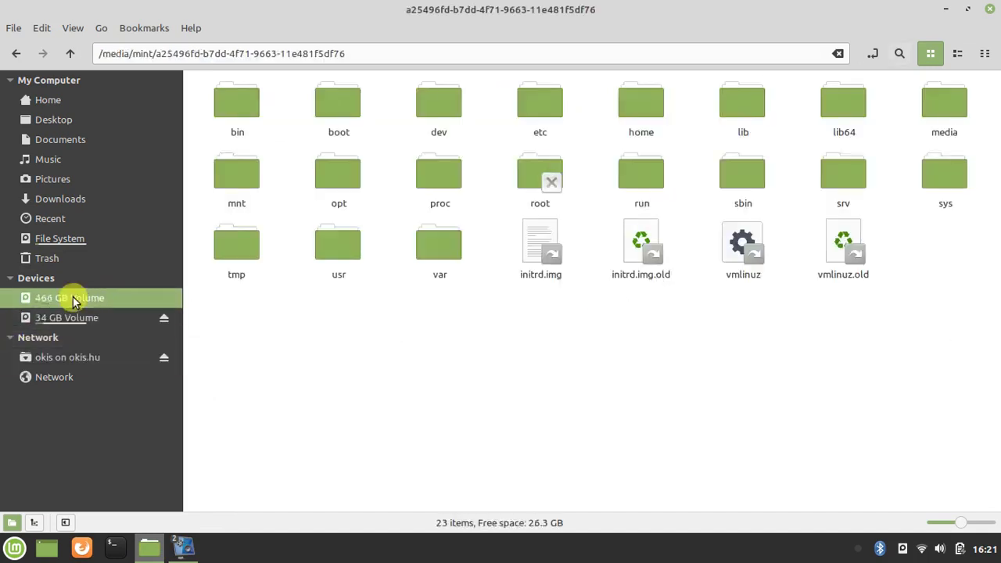
pyautogui.doubleClick(245, 106)
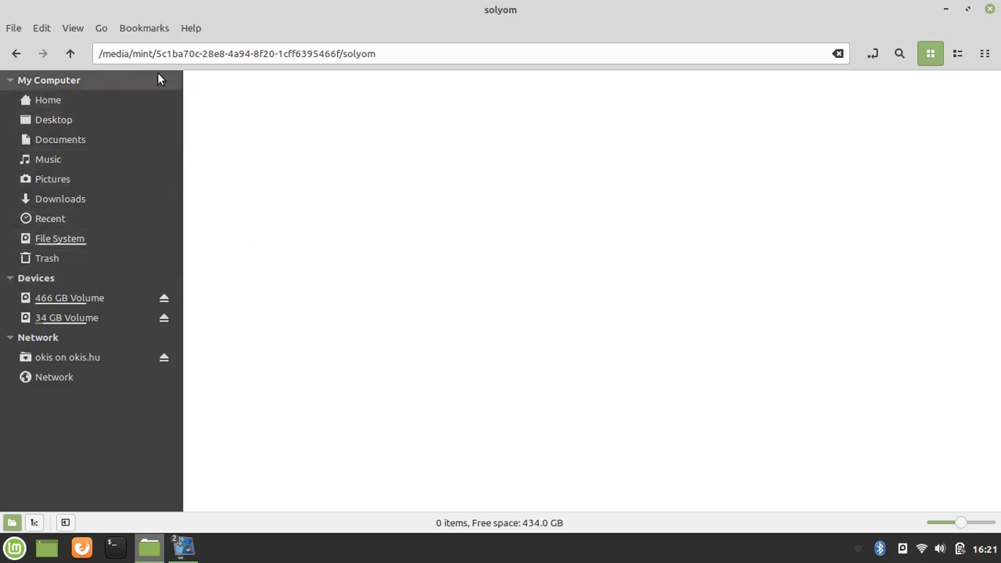
pyautogui.click(17, 55)
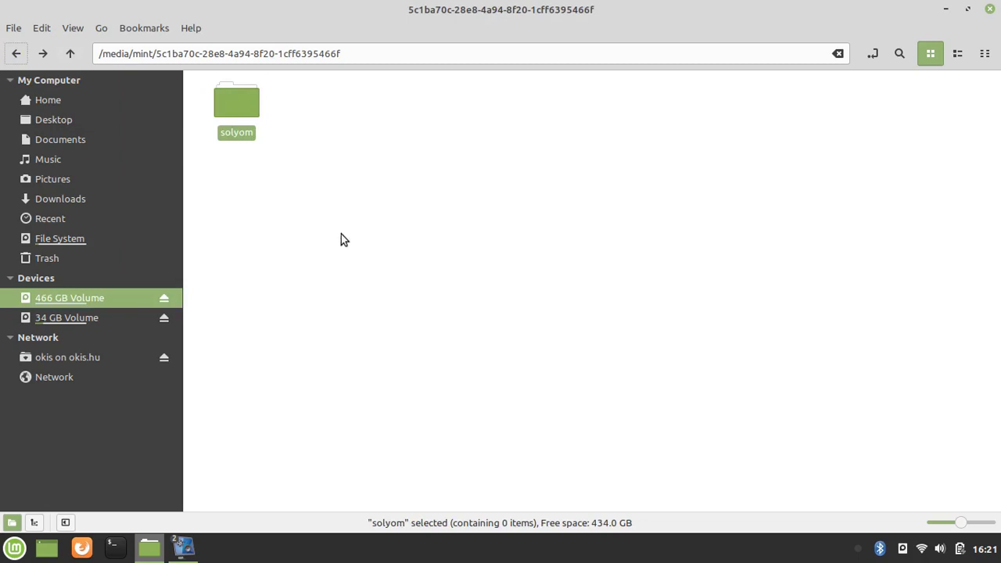
pyautogui.click(989, 11)
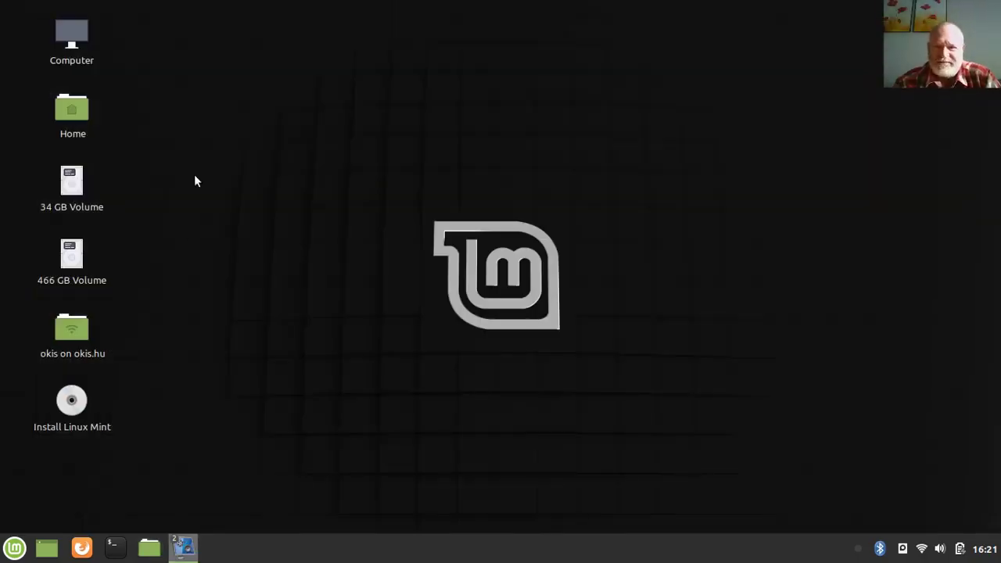